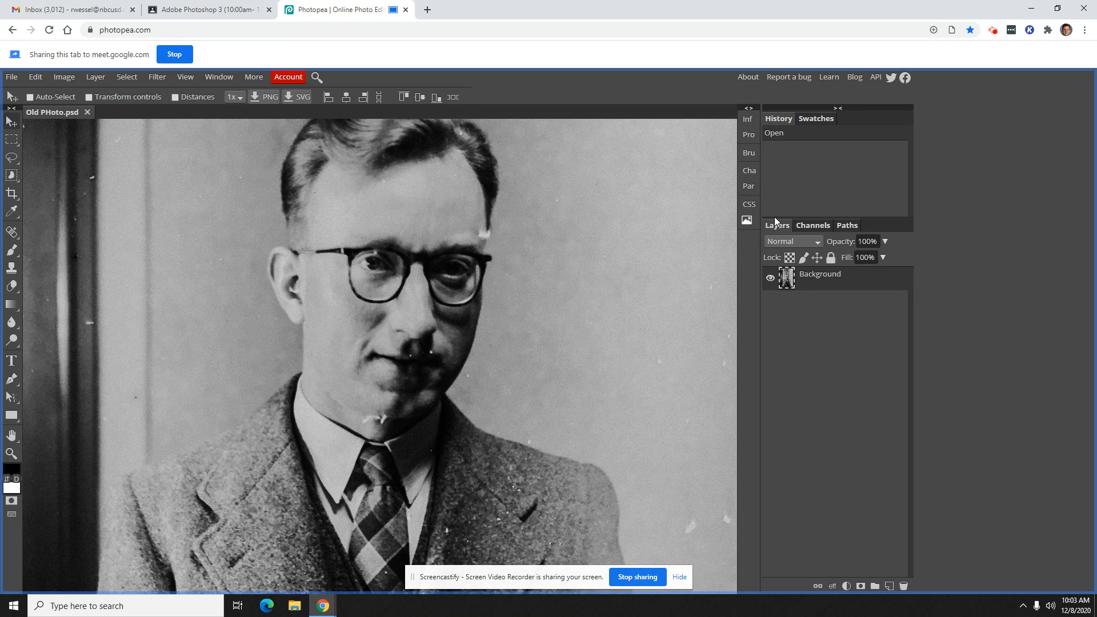
Step: Examine the whole old portrait, from the jacket up to the wall above the head, for dust spots, scratches and other damage
drag(516, 245, 526, 457)
drag(118, 302, 316, 335)
drag(277, 265, 415, 381)
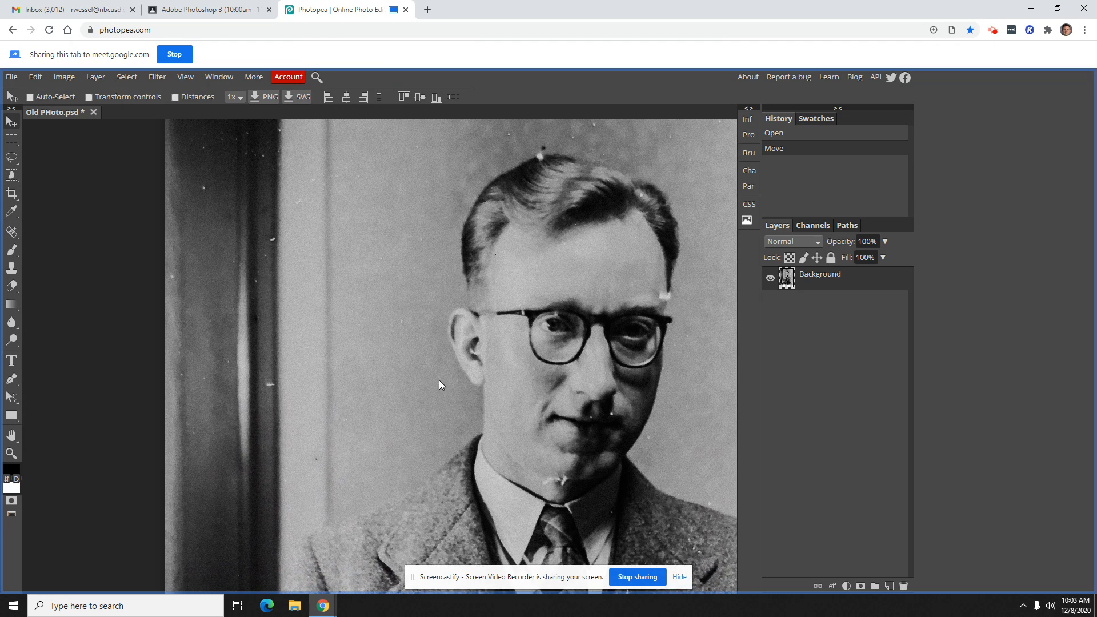
scroll(517, 377, down, 6)
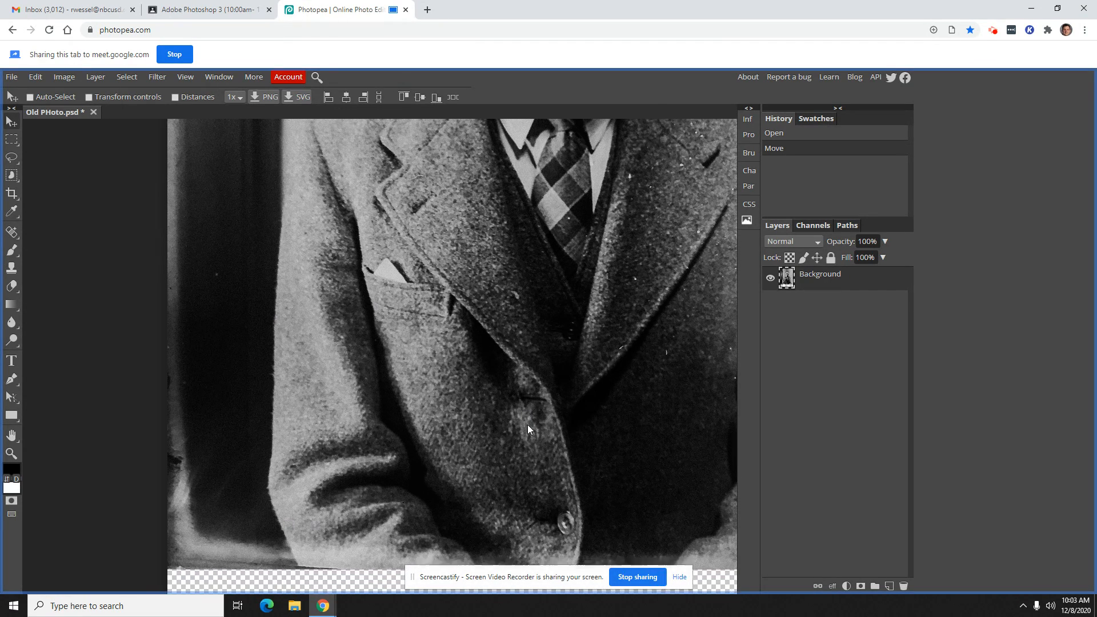
scroll(532, 392, down, 3)
drag(532, 392, 479, 524)
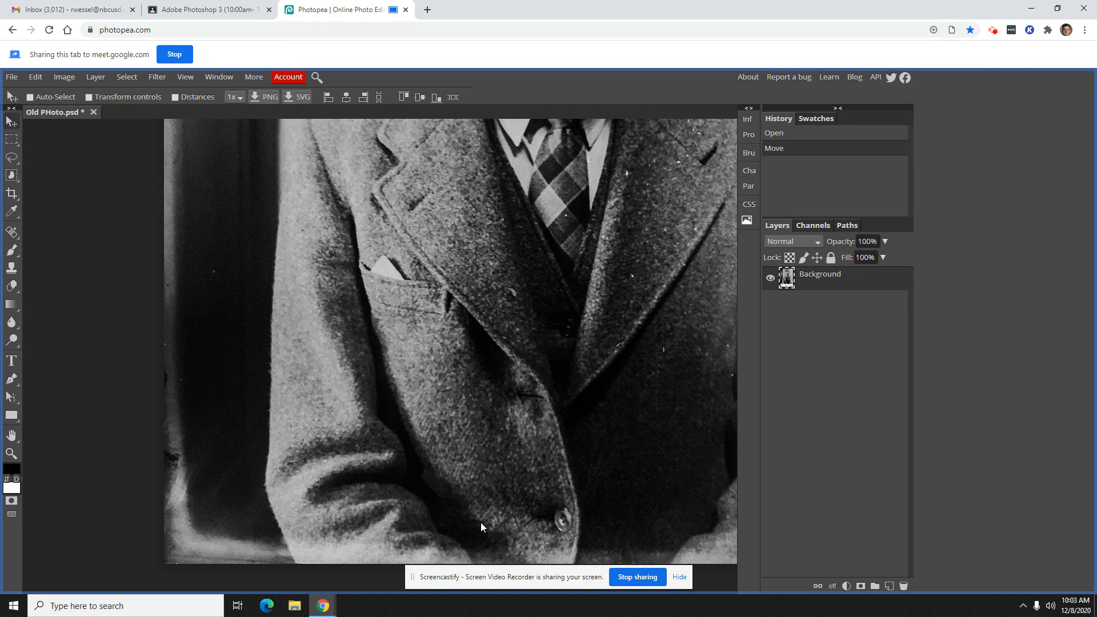
drag(619, 391, 406, 489)
drag(658, 213, 523, 406)
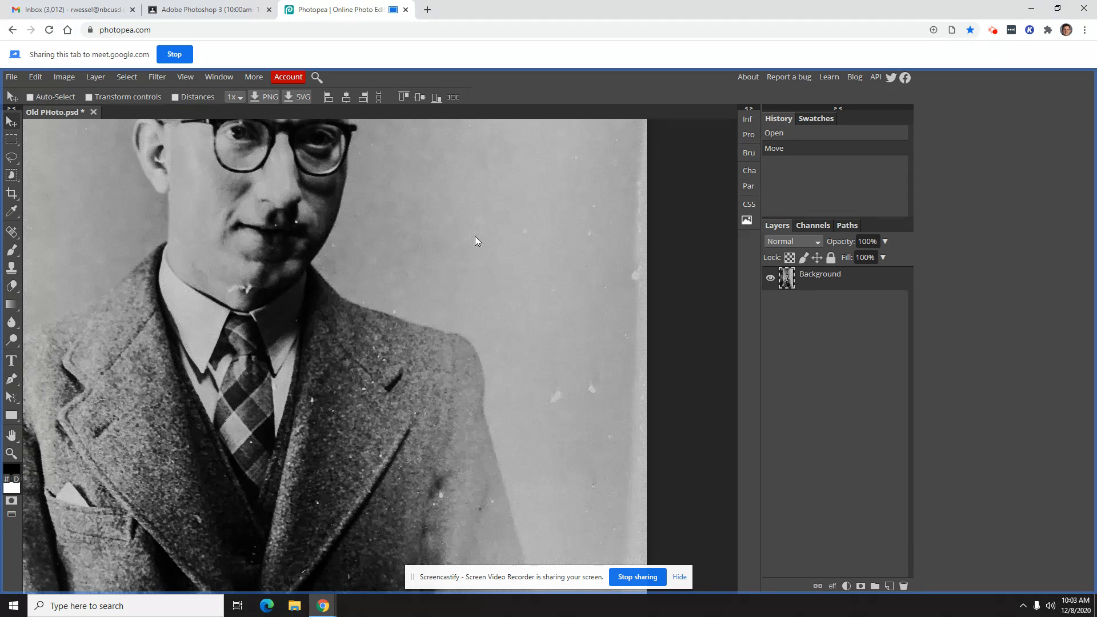
drag(482, 218, 539, 408)
drag(437, 234, 423, 428)
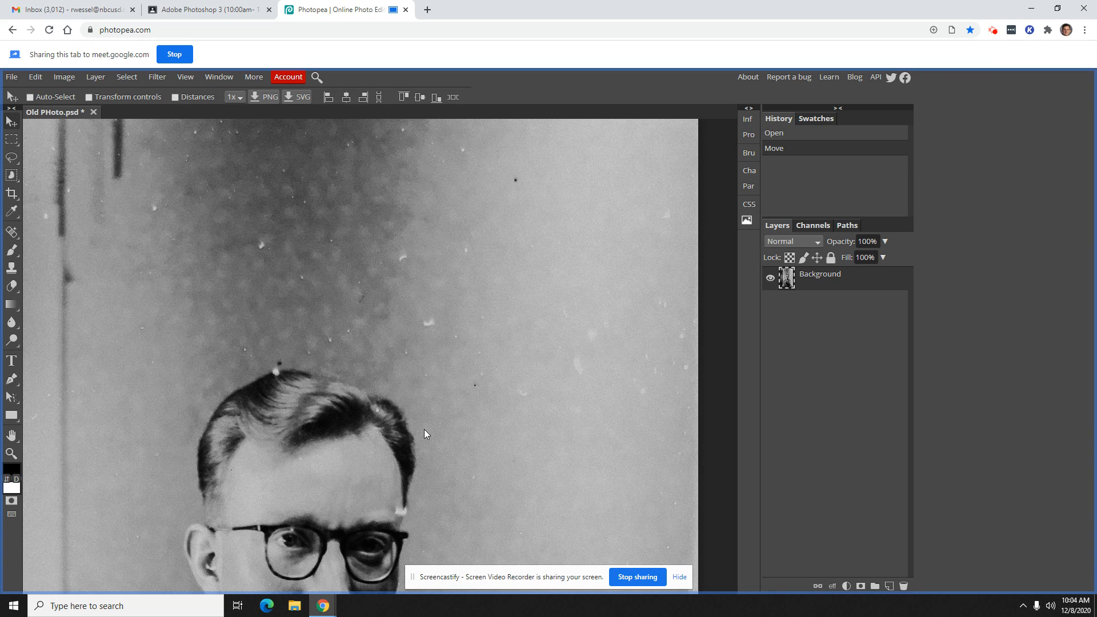
Step: Duplicate the Background layer and rename the duplicate "Copy"
right_click(814, 280)
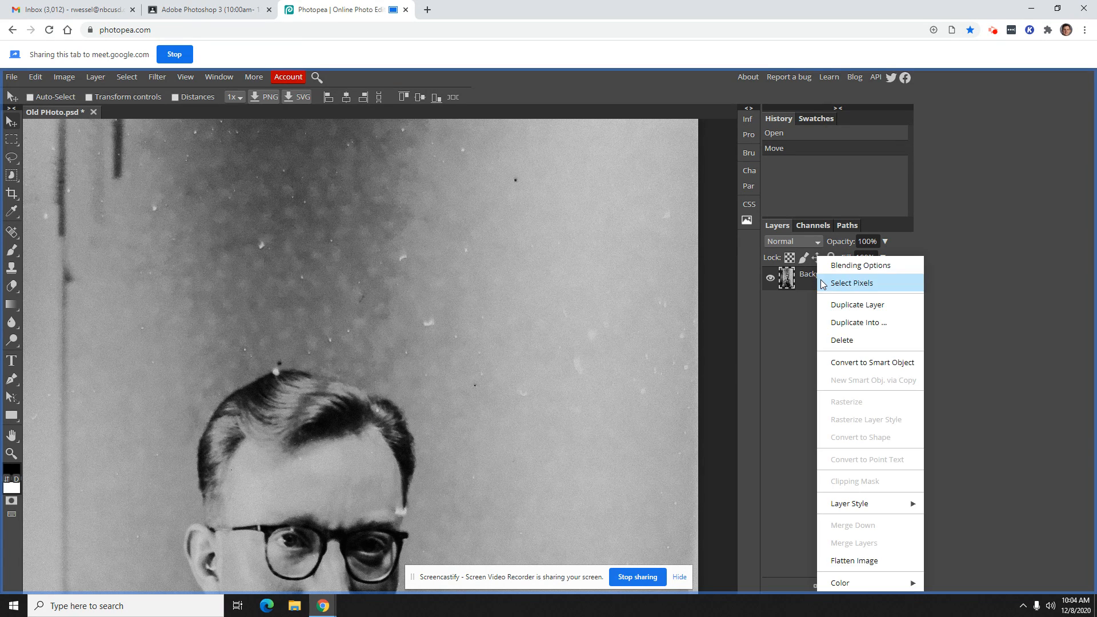
click(856, 305)
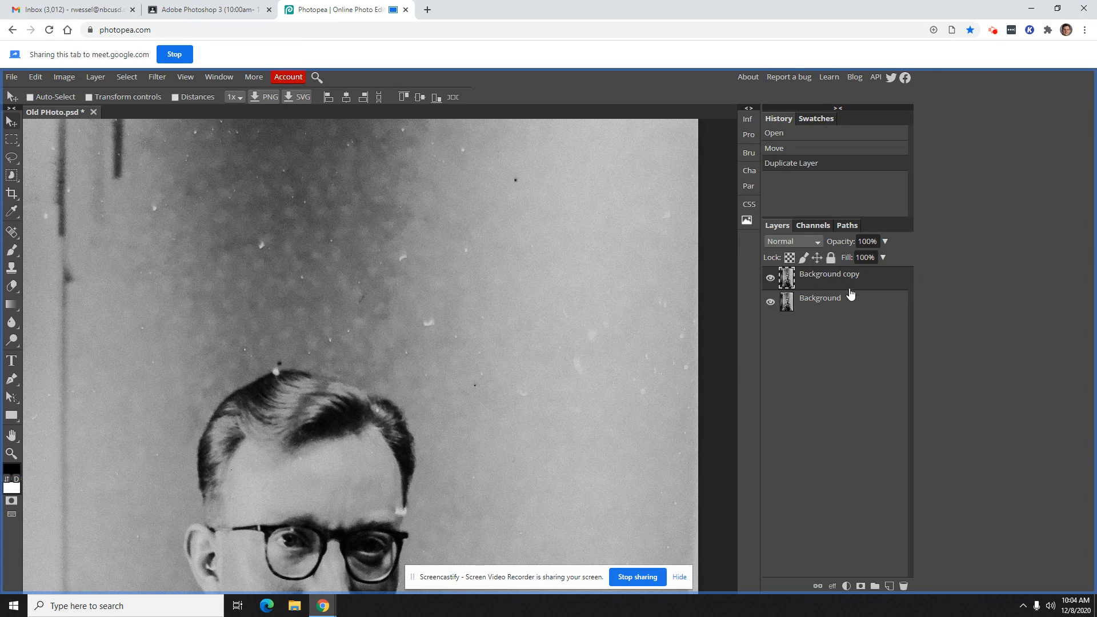
double_click(842, 274)
text(Copy)
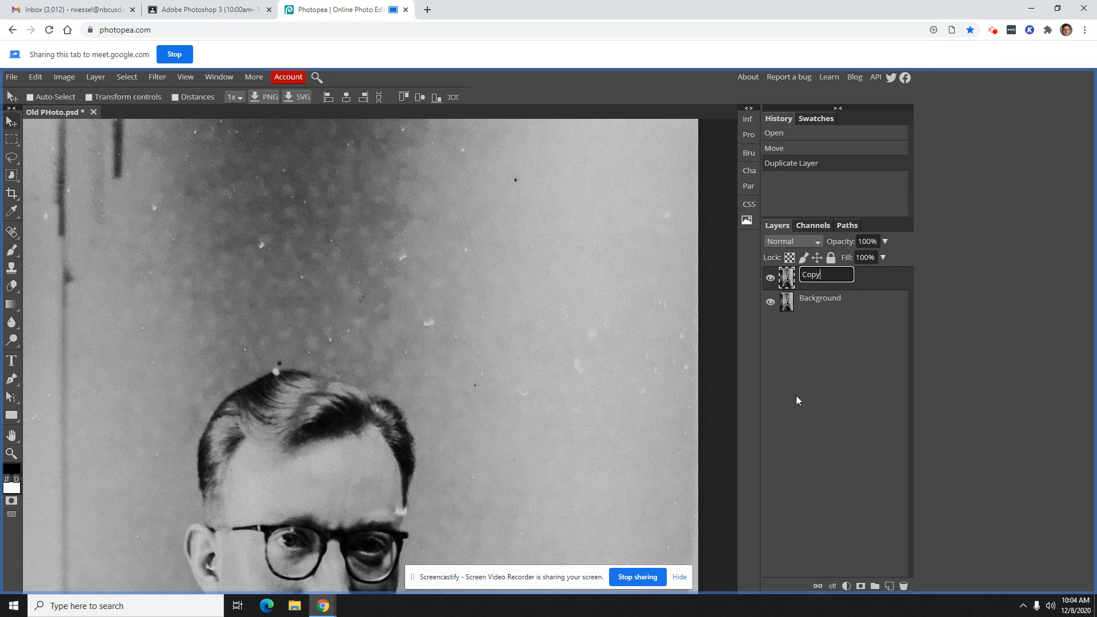
click(844, 370)
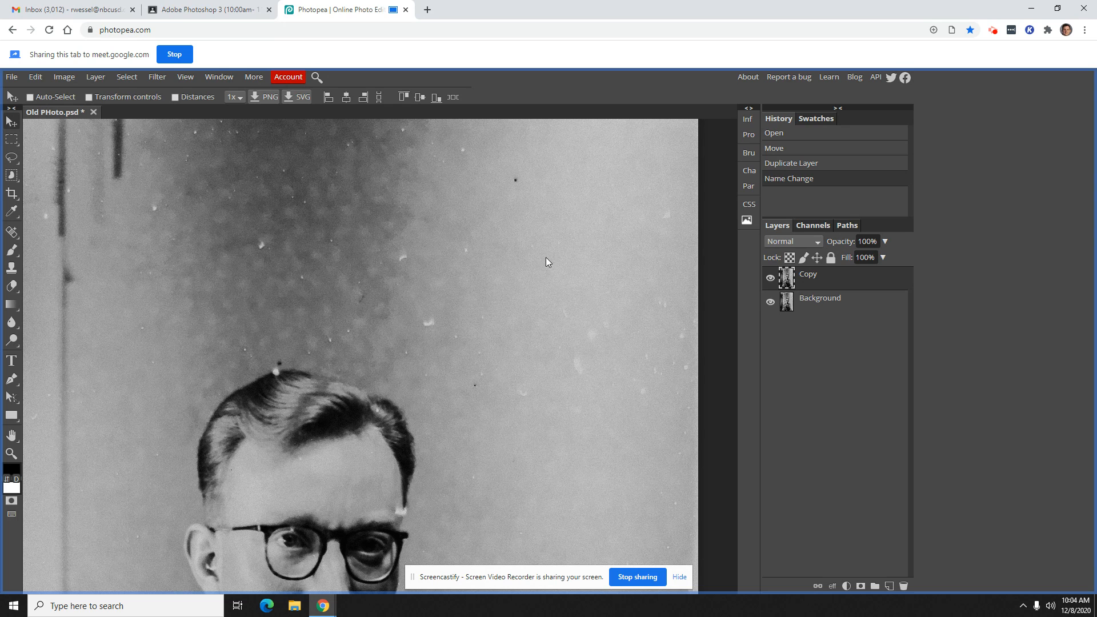
Step: Remove the dark spot on the upper right part of the wall with the Patch Tool and clear the selection
click(11, 232)
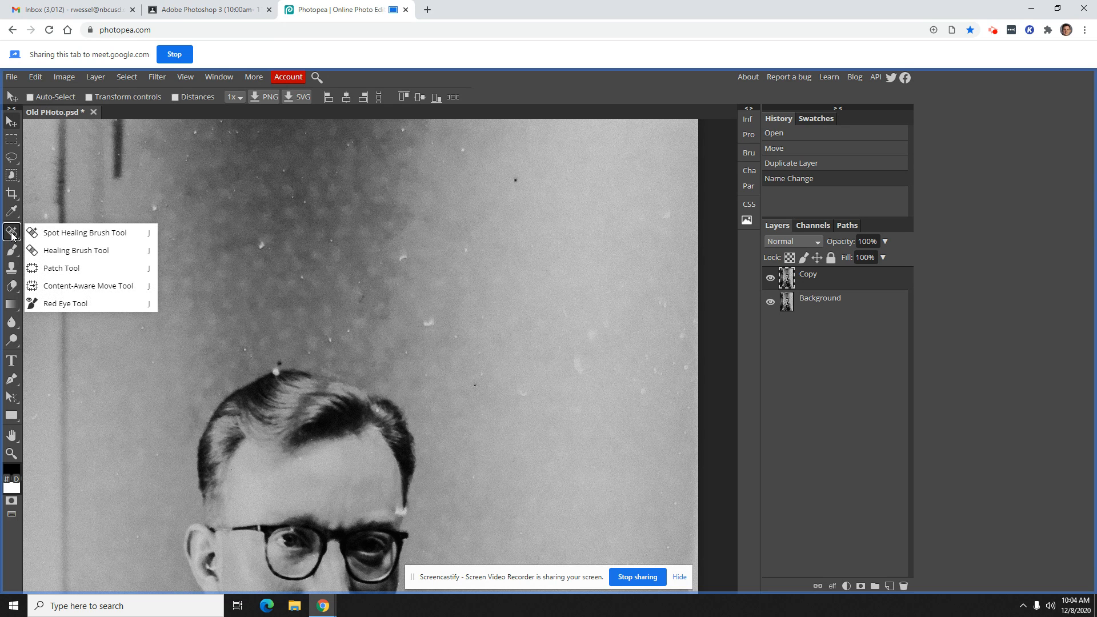
click(81, 267)
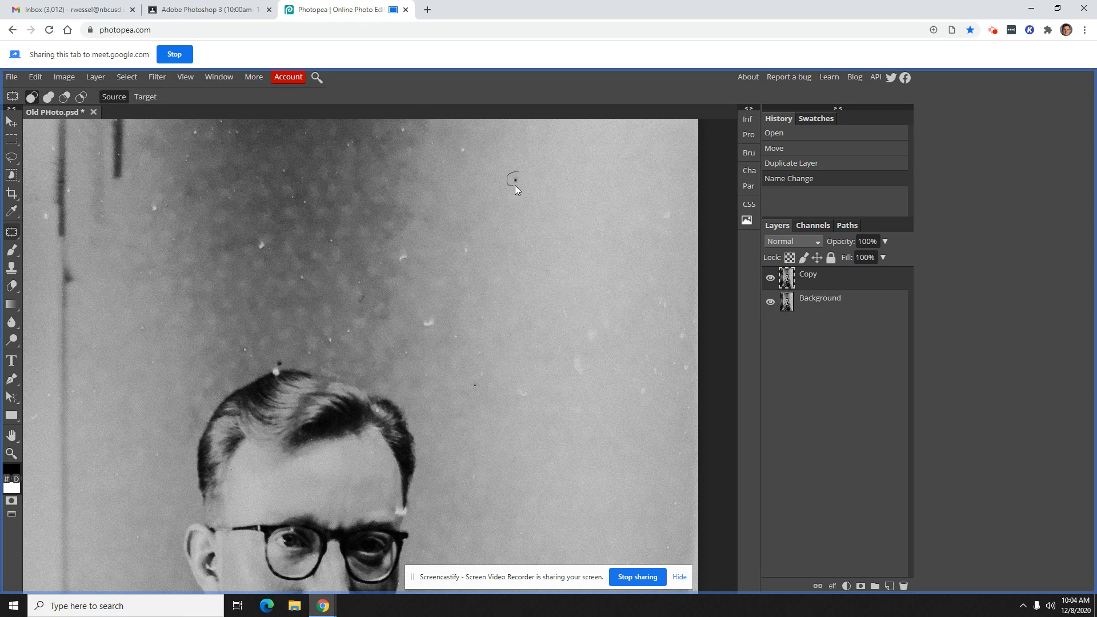
drag(517, 171, 520, 176)
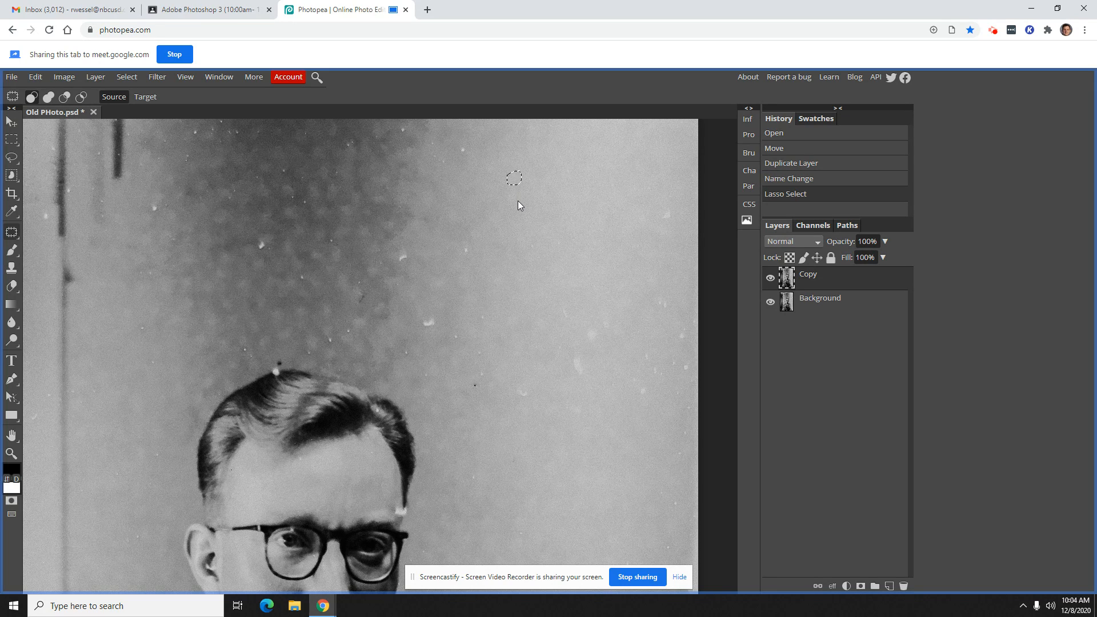
drag(513, 178, 520, 205)
key(ctrl+d)
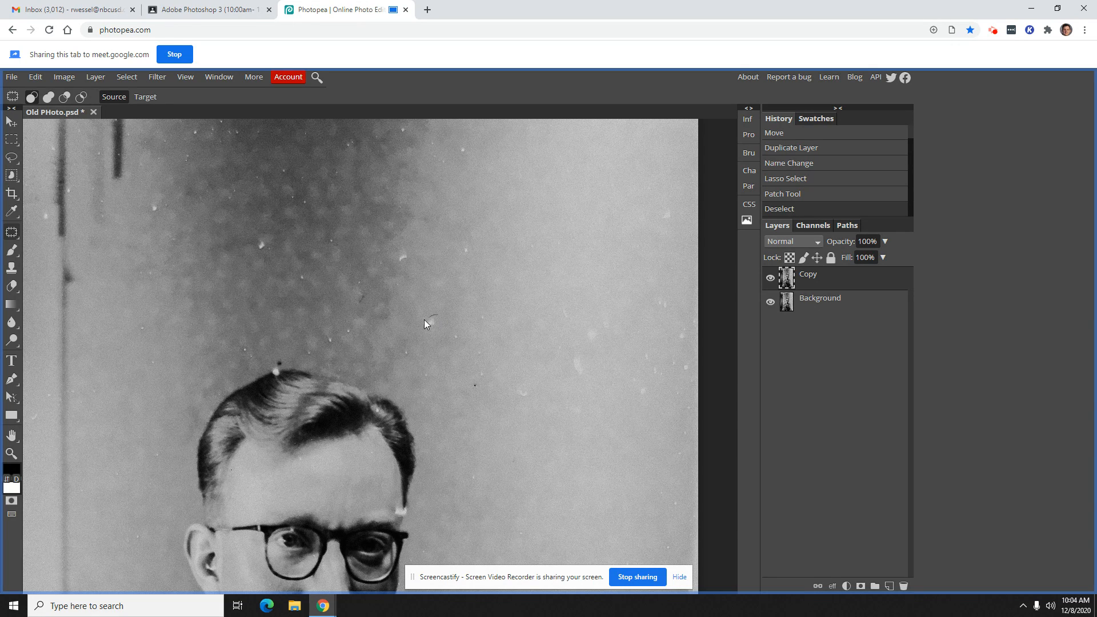
Step: Patch the white mark on the wall above the hair and the small dark speck beside the head, deselecting after each
drag(439, 316, 436, 340)
key(ctrl+d)
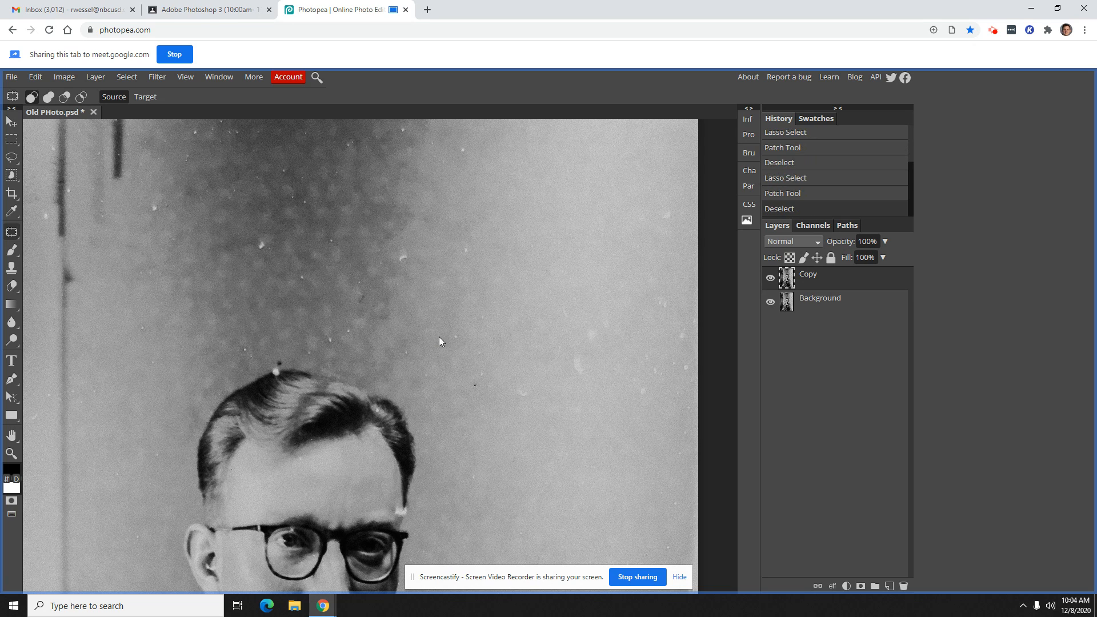
scroll(476, 320, down, 1)
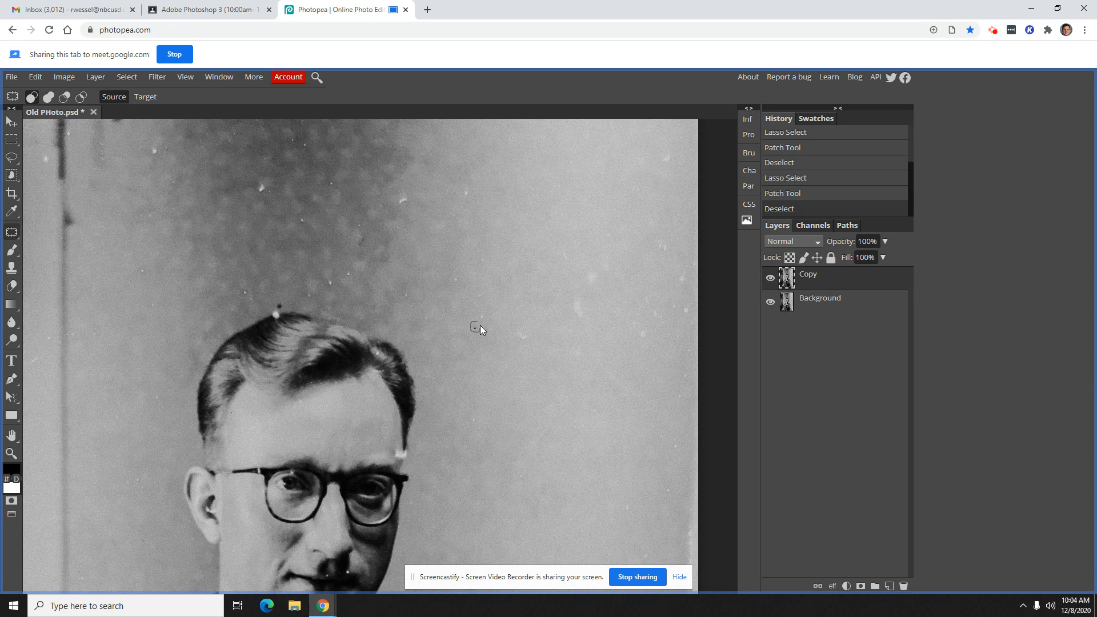
mouse_move(475, 323)
mouse_down()
mouse_move(521, 342)
mouse_move(526, 329)
mouse_move(533, 358)
mouse_up()
key(ctrl+d)
key(ctrl+d)
Step: Patch the two white marks on the wall beside the shoulder, the speck on the shoulder's edge and the spot on the wall above
scroll(557, 334, down, 5)
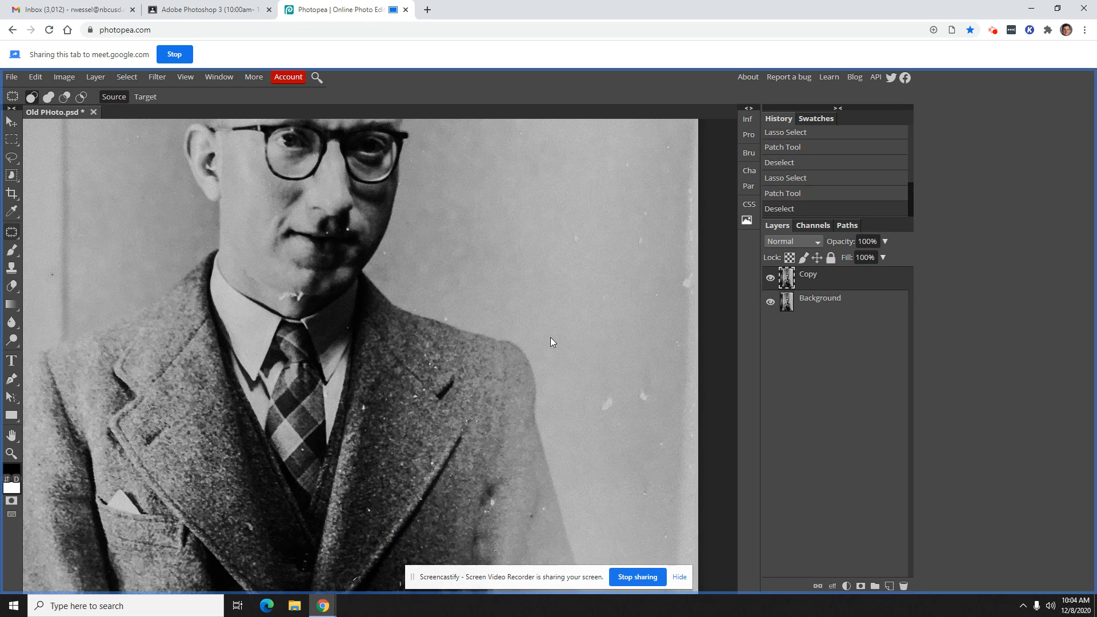
scroll(353, 250, up, 2)
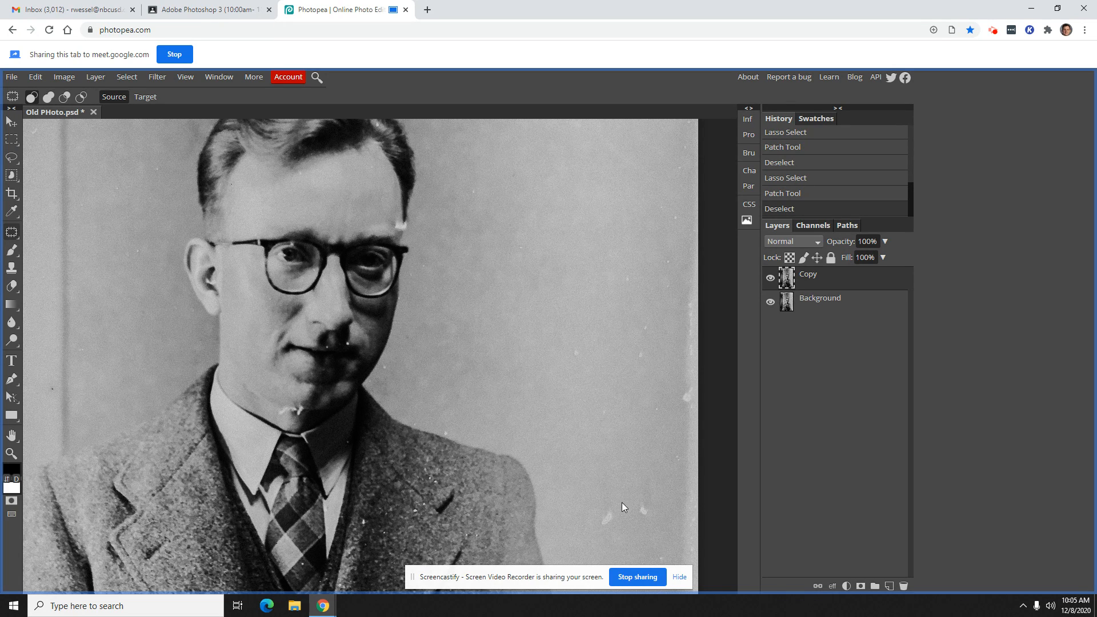
mouse_move(613, 506)
mouse_down()
mouse_move(614, 524)
mouse_move(674, 509)
mouse_up()
key(ctrl+d)
mouse_move(652, 498)
mouse_down()
mouse_move(644, 518)
mouse_move(447, 437)
mouse_up()
key(ctrl+d)
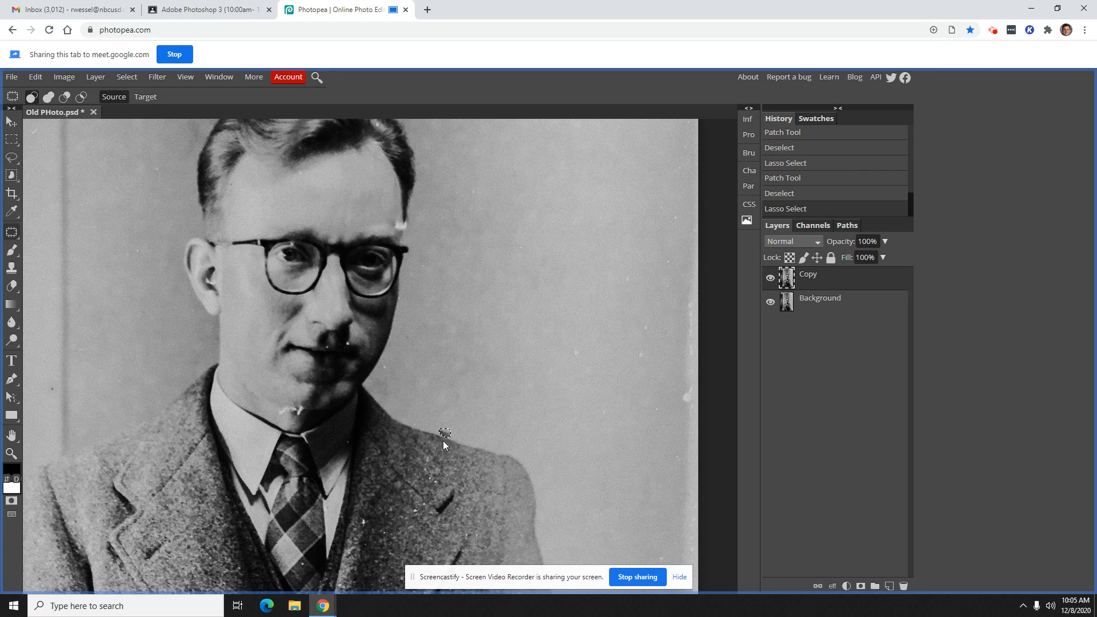
key(ctrl+d)
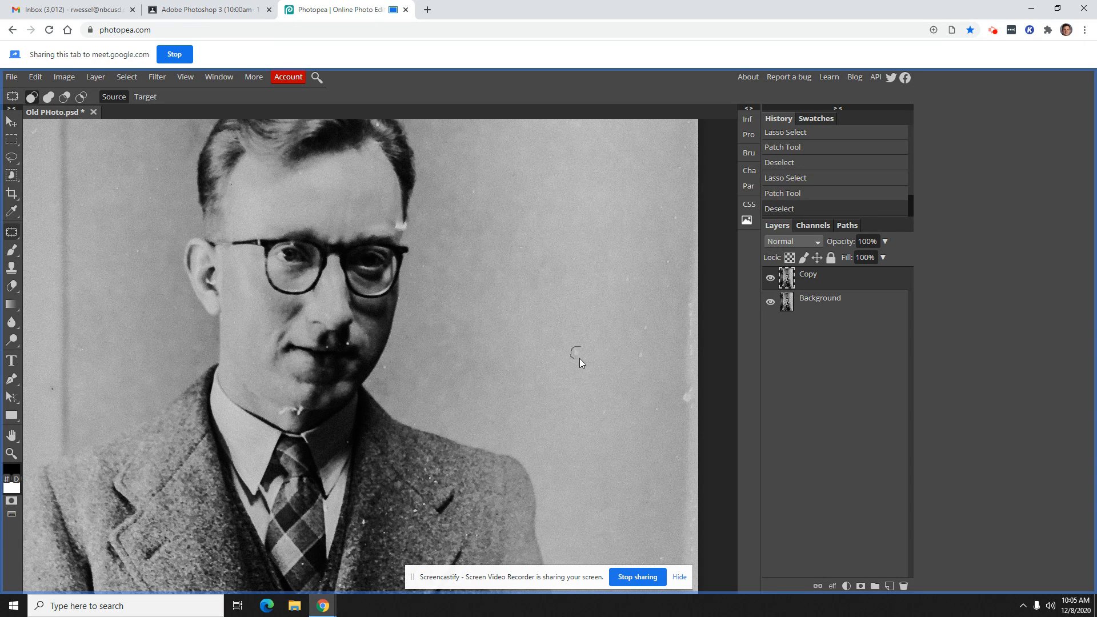
drag(579, 350, 578, 350)
key(ctrl+d)
scroll(597, 331, up, 5)
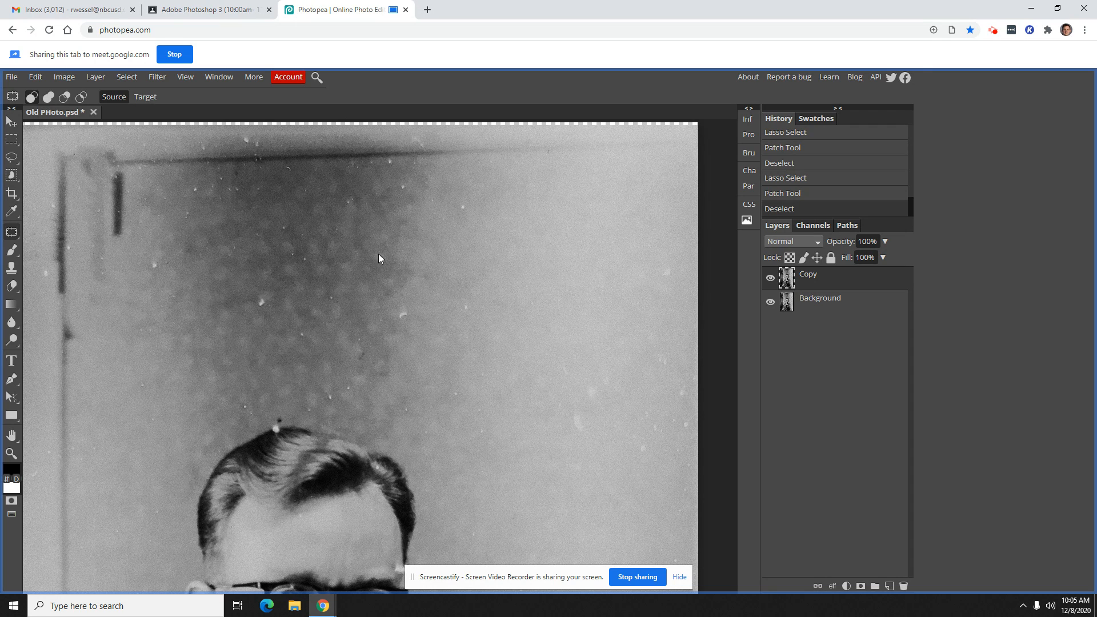
scroll(642, 230, down, 7)
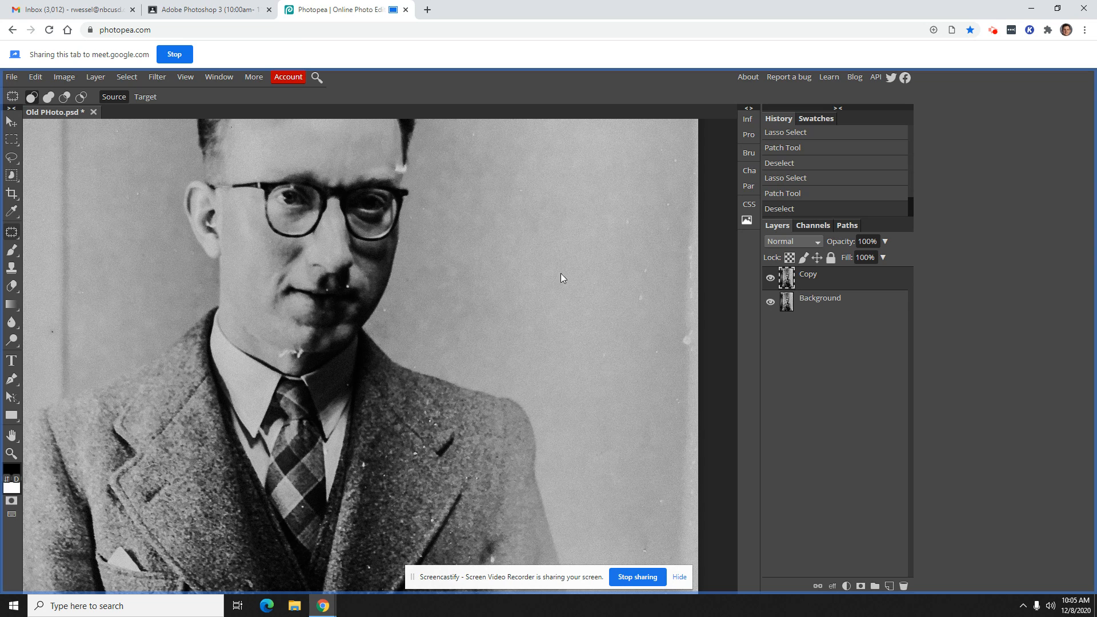
scroll(610, 276, up, 2)
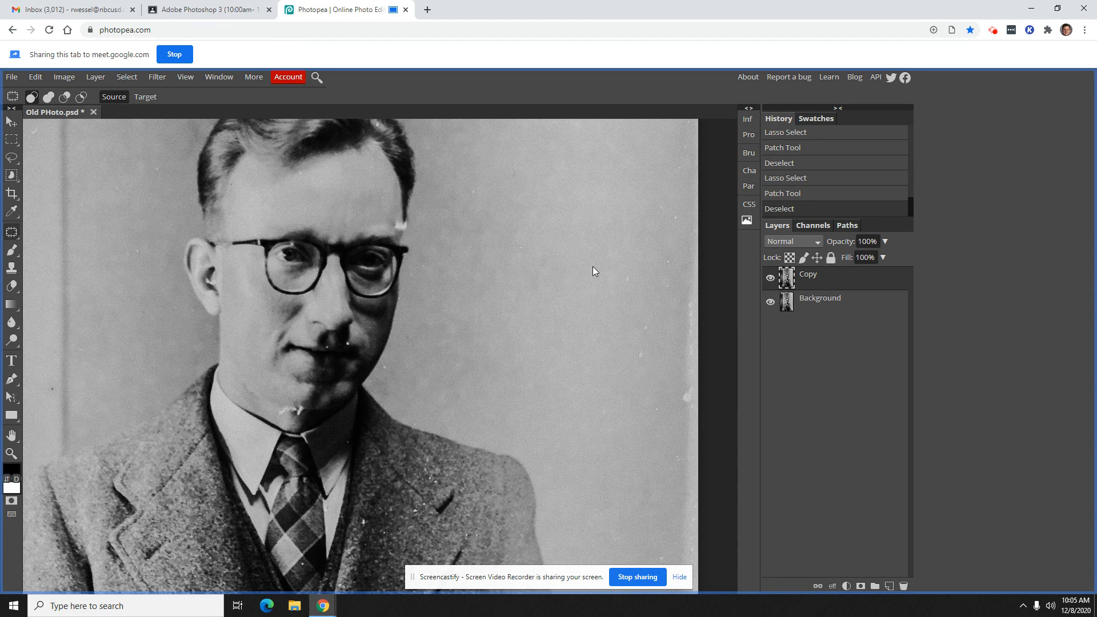
Step: Switch to the Healing Brush Tool with the hard round 24 px brush at 100% hardness
right_click(15, 233)
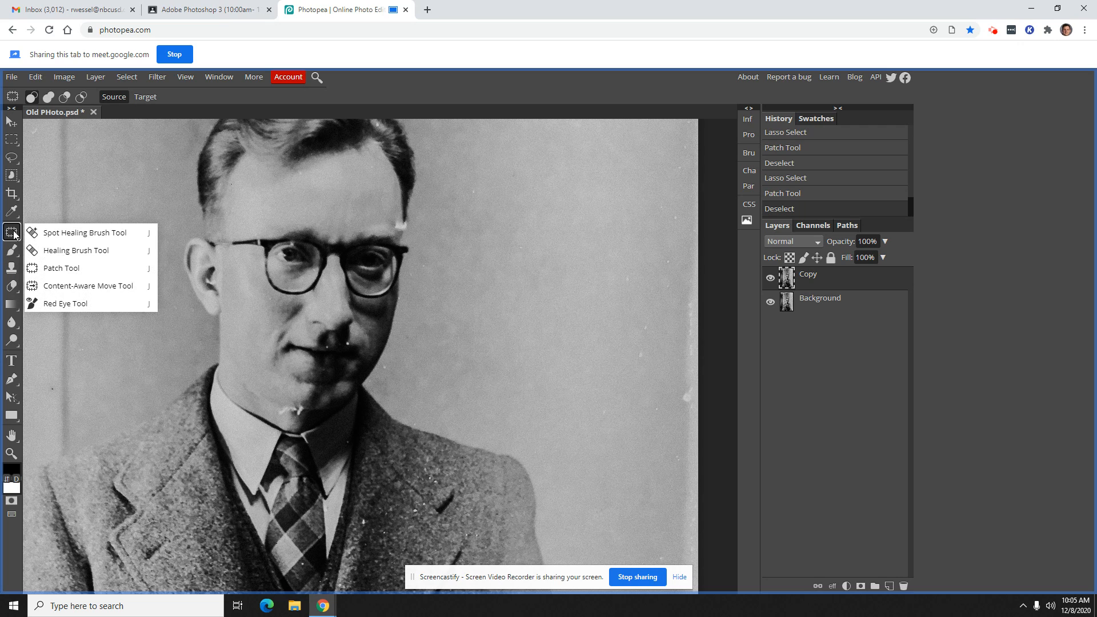
click(75, 250)
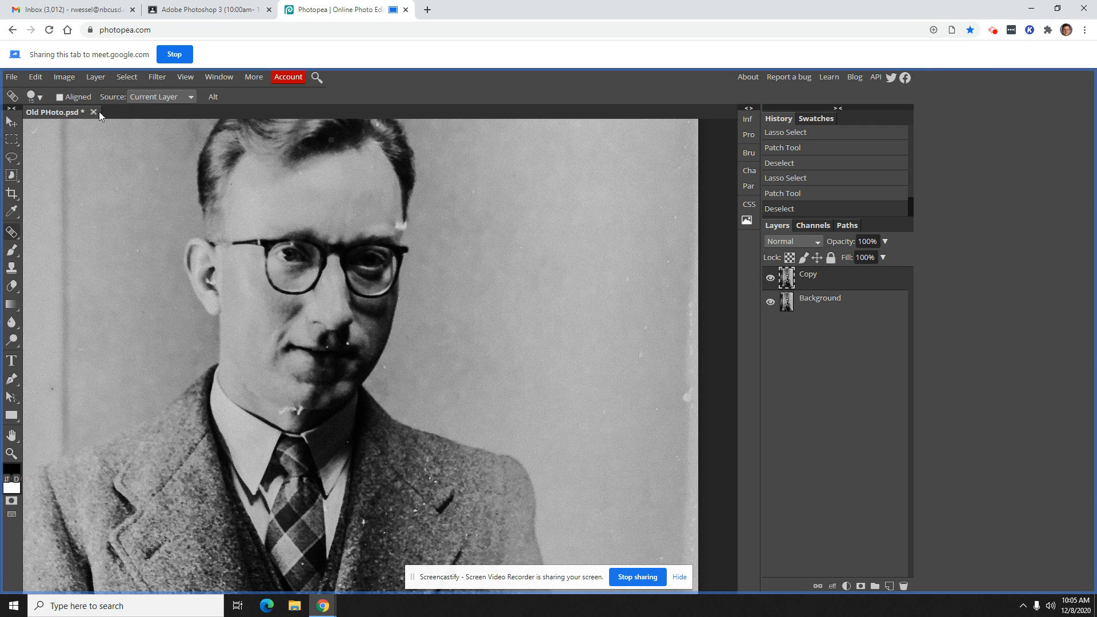
click(38, 99)
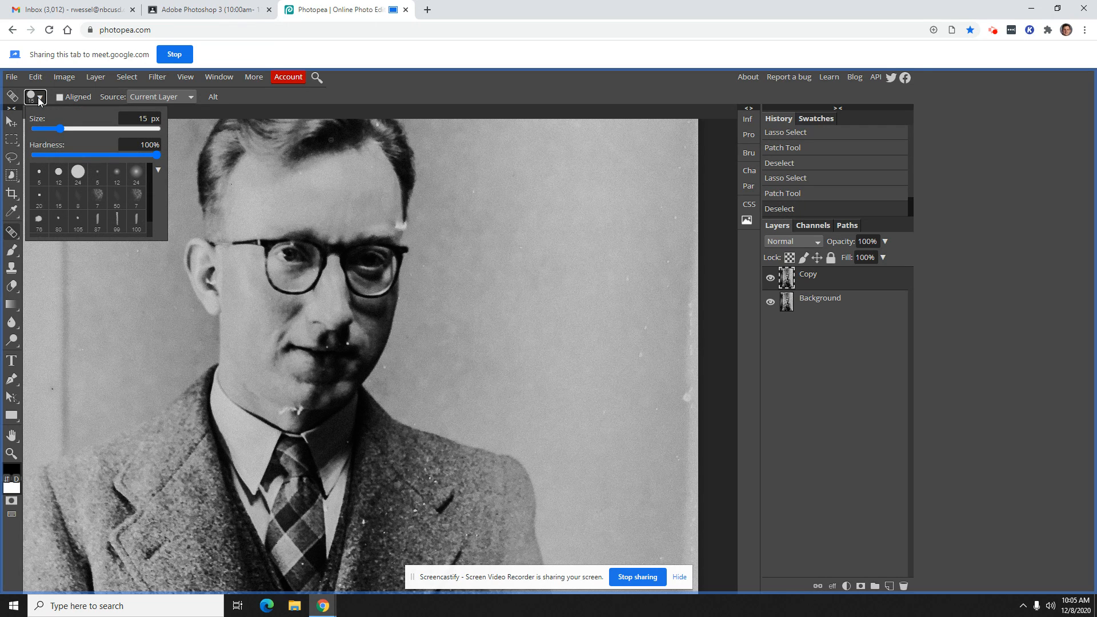
click(136, 177)
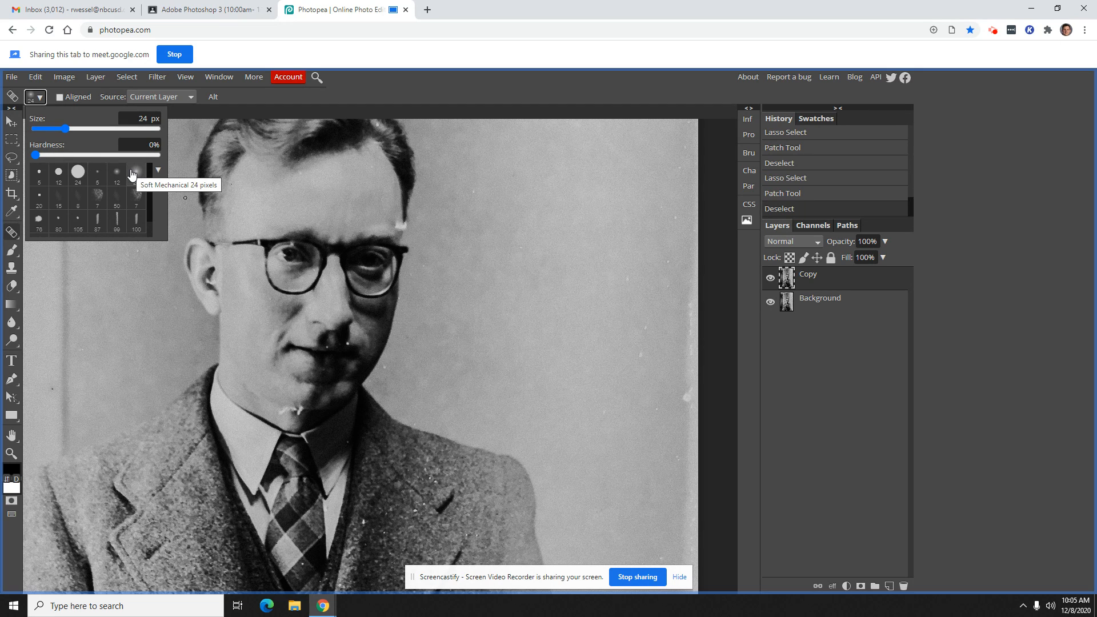
click(78, 174)
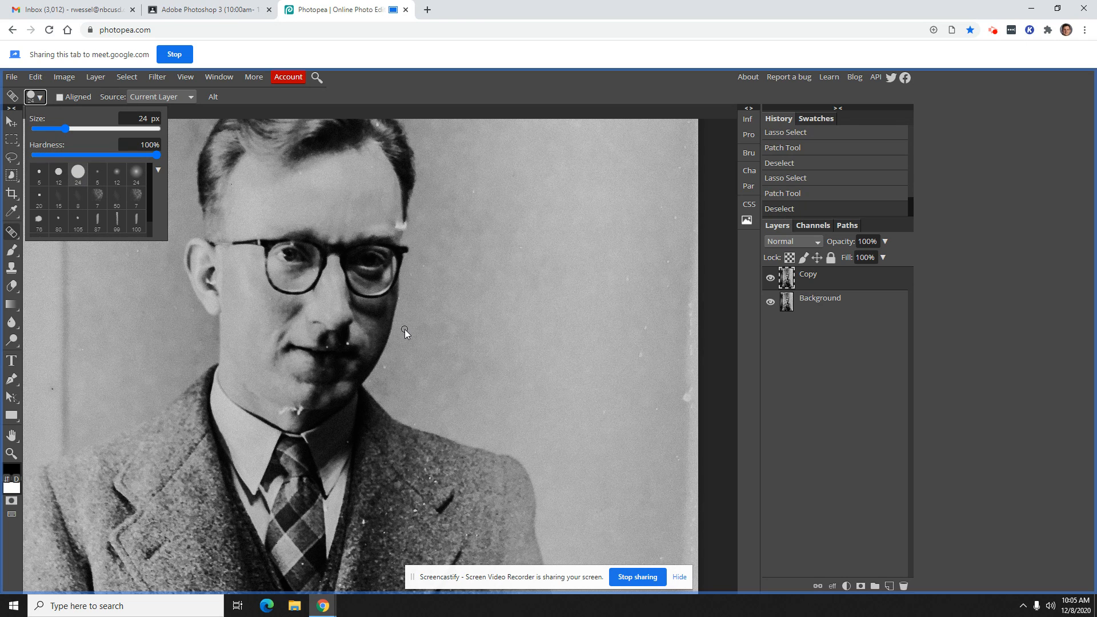
click(210, 103)
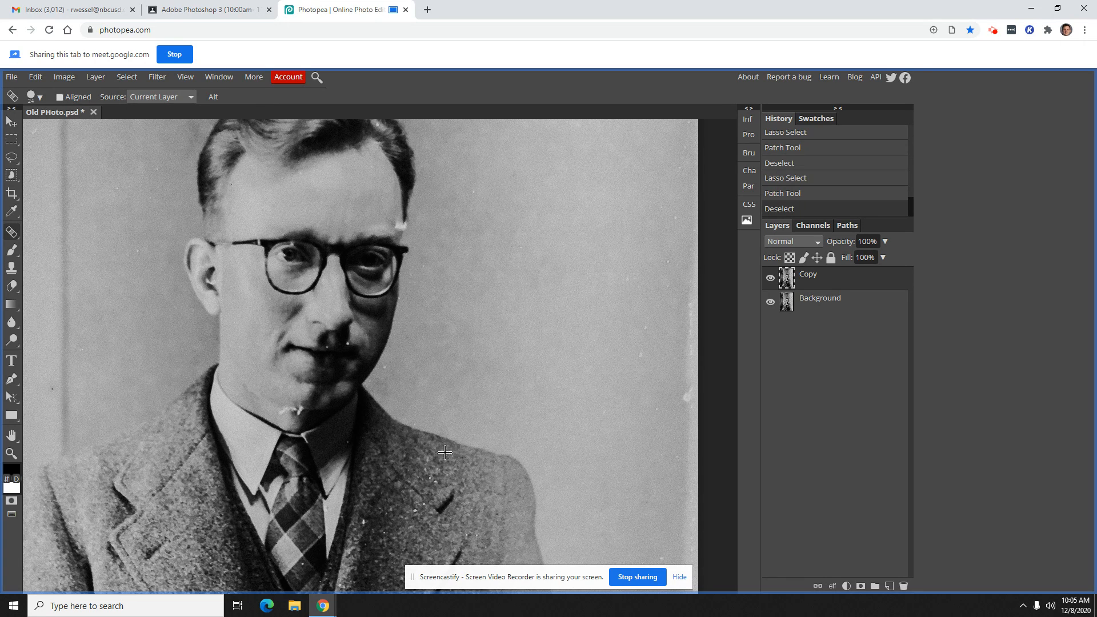
Step: Heal the white speck at the middle of the lips and the white marks near the photo's right edge
click(327, 346)
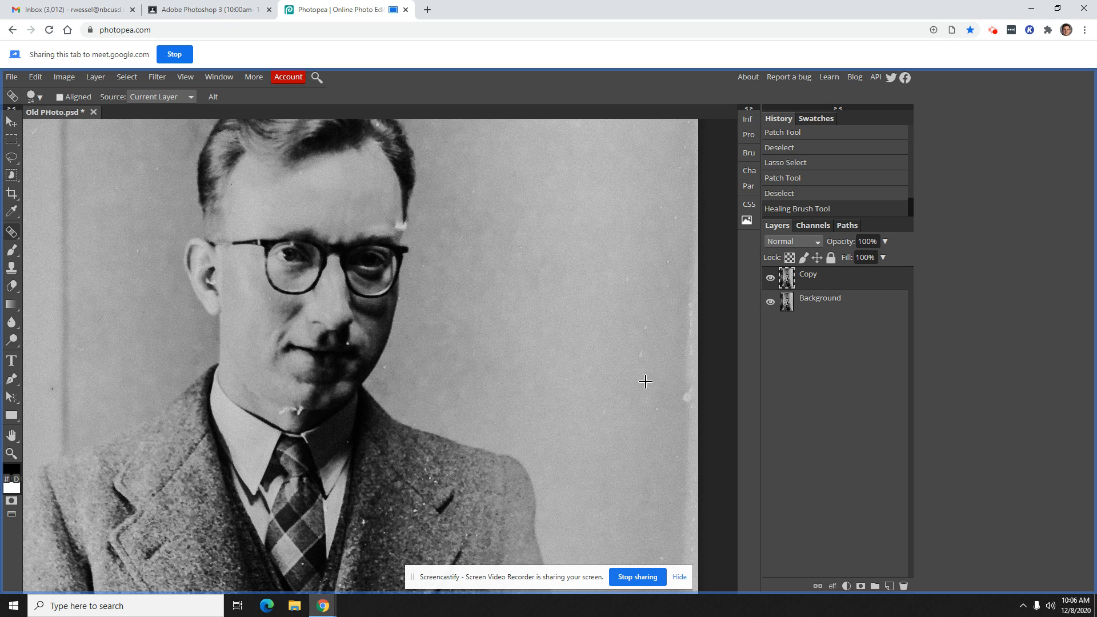
click(686, 400)
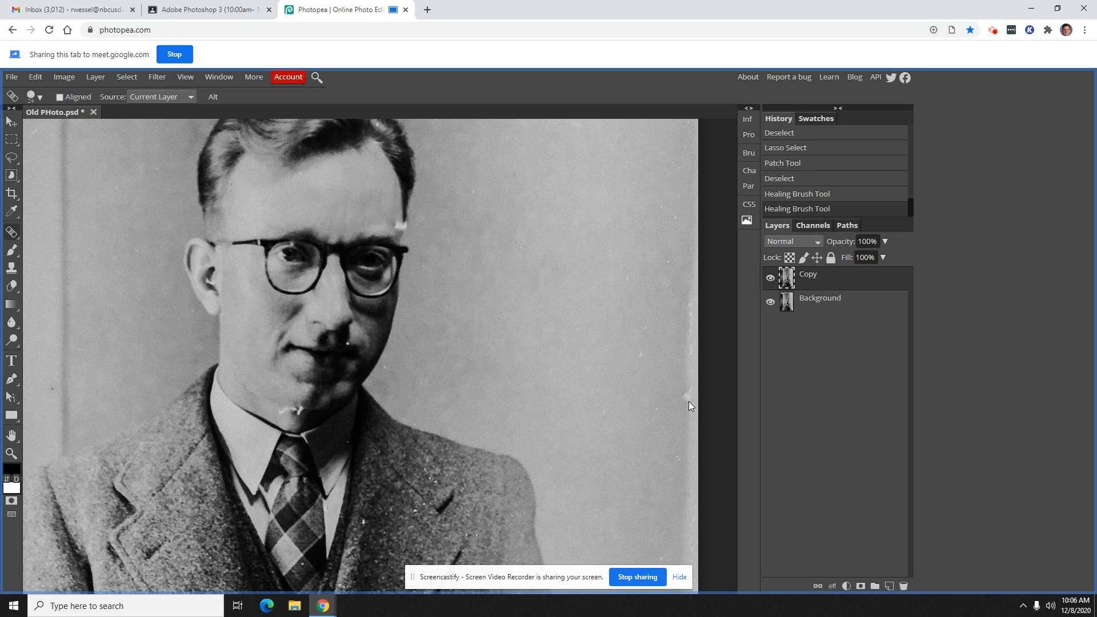
drag(687, 400, 689, 412)
click(687, 400)
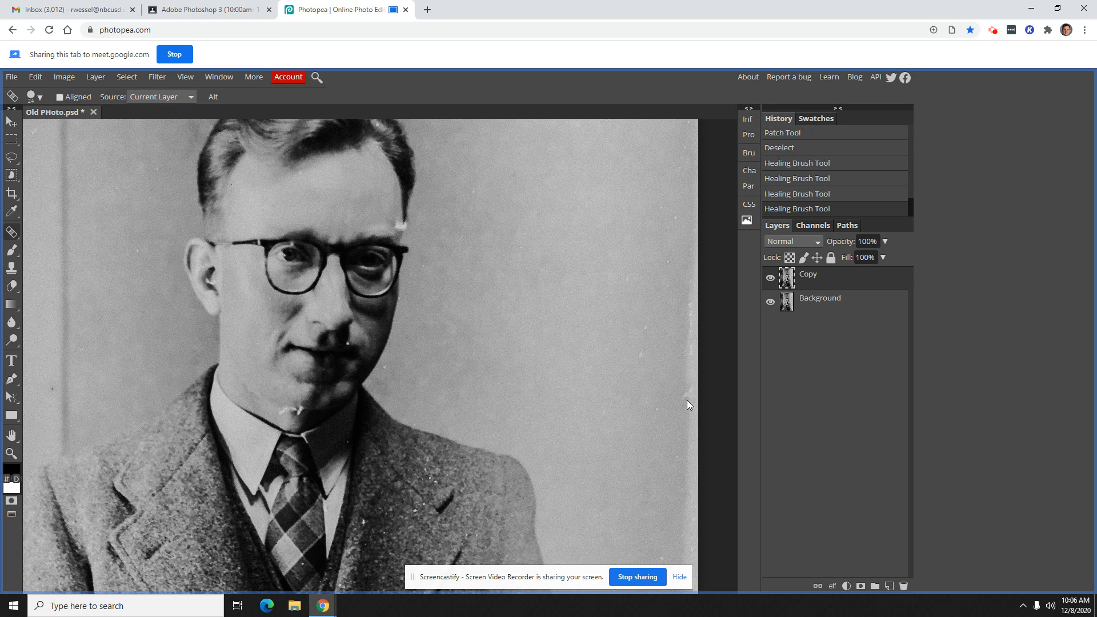
click(688, 399)
click(686, 398)
Step: Choose the Soft Mechanical 24 px brush and heal the remaining white speck beside the mouth and the white mark under the chin
click(36, 97)
click(138, 174)
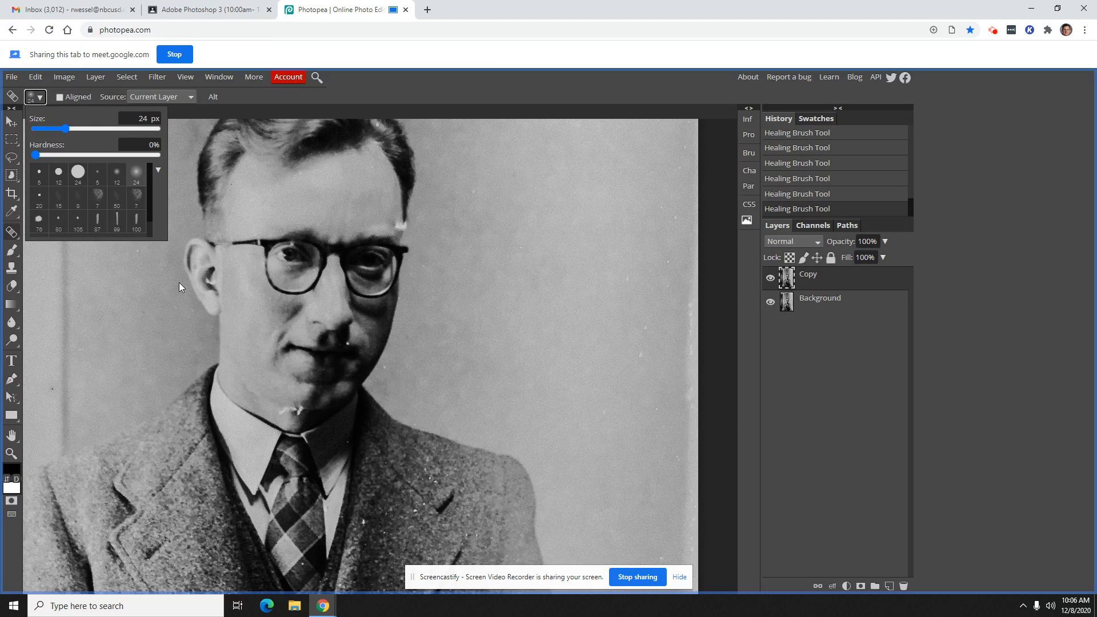
click(349, 343)
click(345, 339)
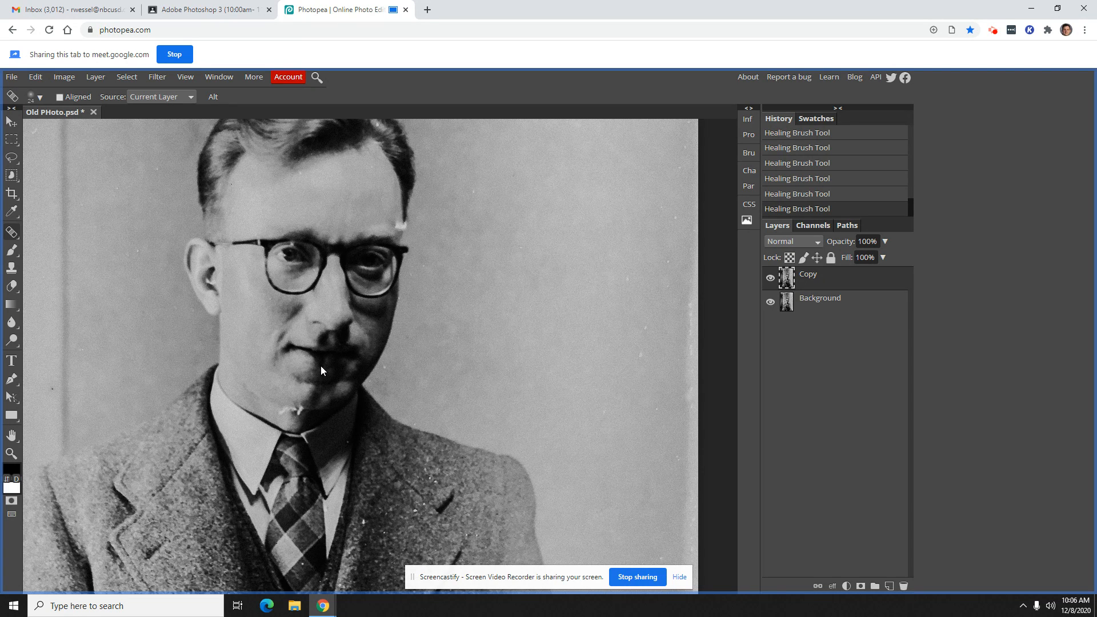
drag(291, 386, 351, 309)
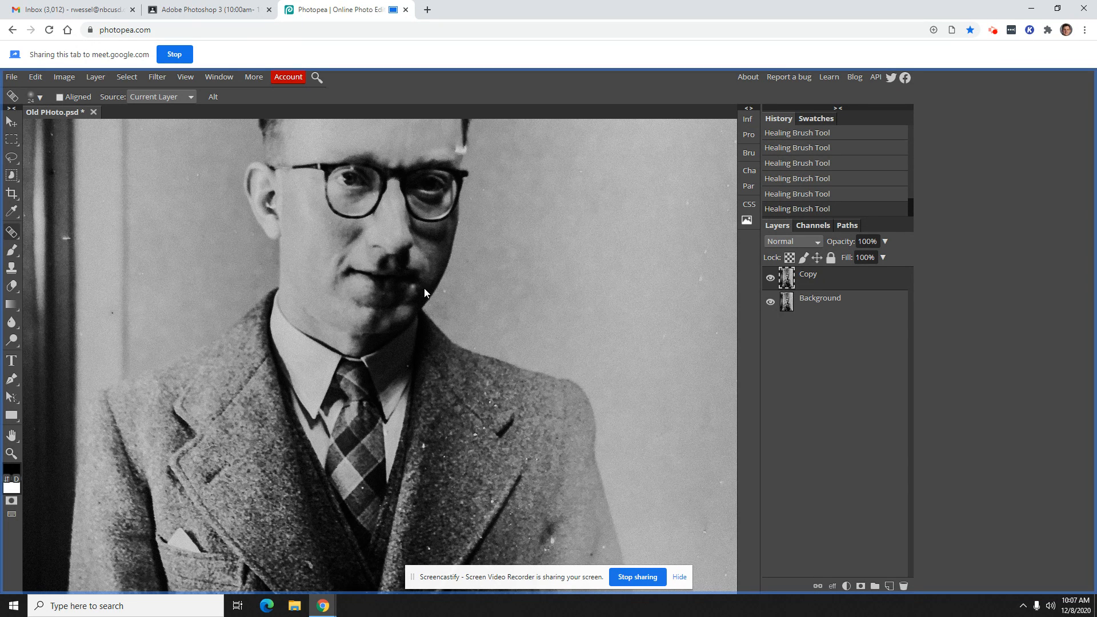
Step: Compare the retouched photo with the original by repeatedly hiding and showing the Copy layer
click(771, 279)
click(771, 278)
click(771, 279)
click(771, 279)
click(771, 280)
click(771, 279)
click(771, 279)
click(772, 280)
Step: Switch to the Spot Healing Brush Tool and heal small specks on the wall above the man's head
right_click(13, 238)
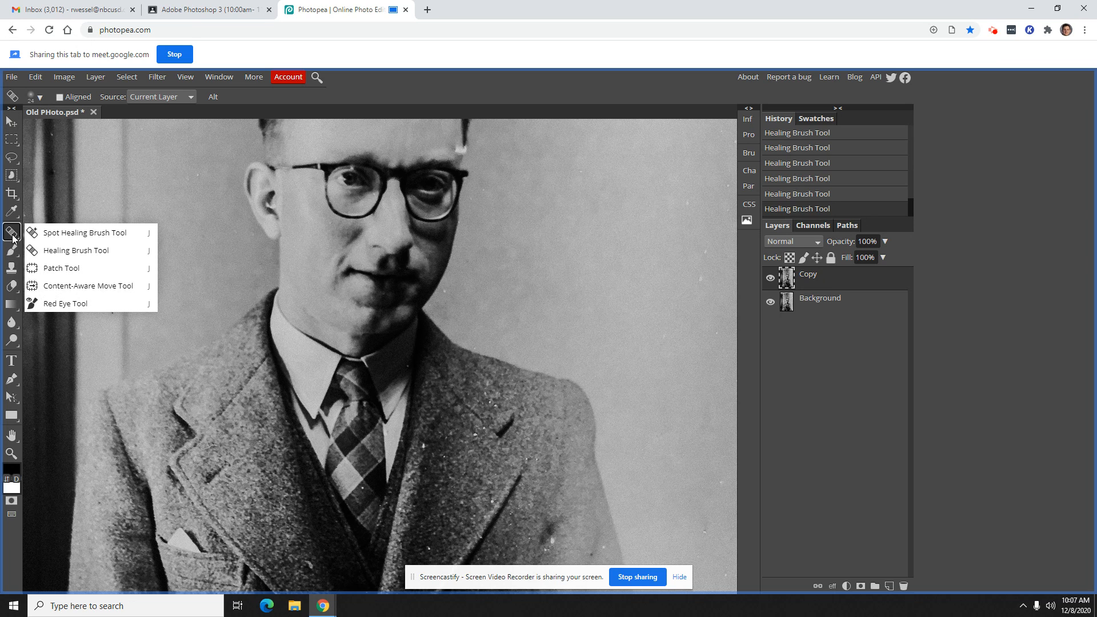
click(73, 234)
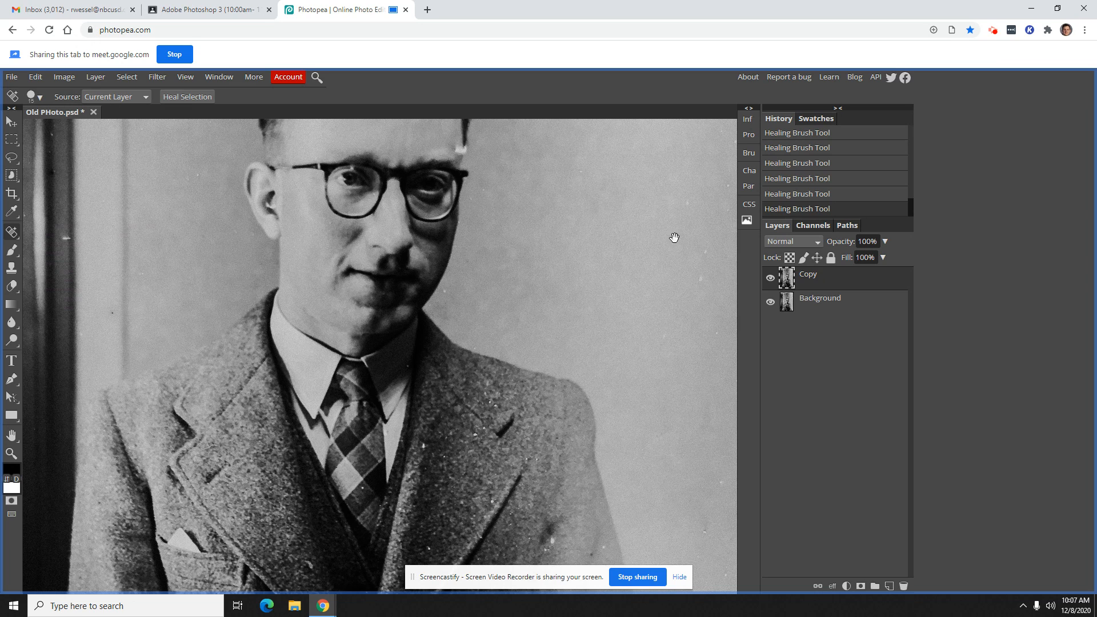
drag(514, 183, 530, 337)
drag(410, 224, 467, 258)
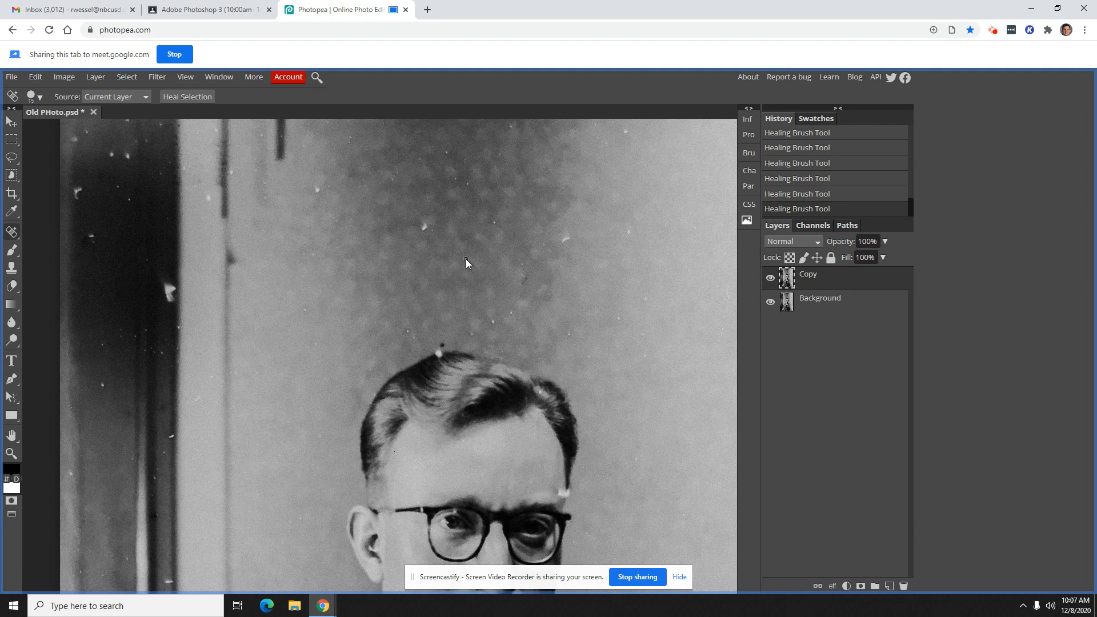
click(513, 301)
click(494, 223)
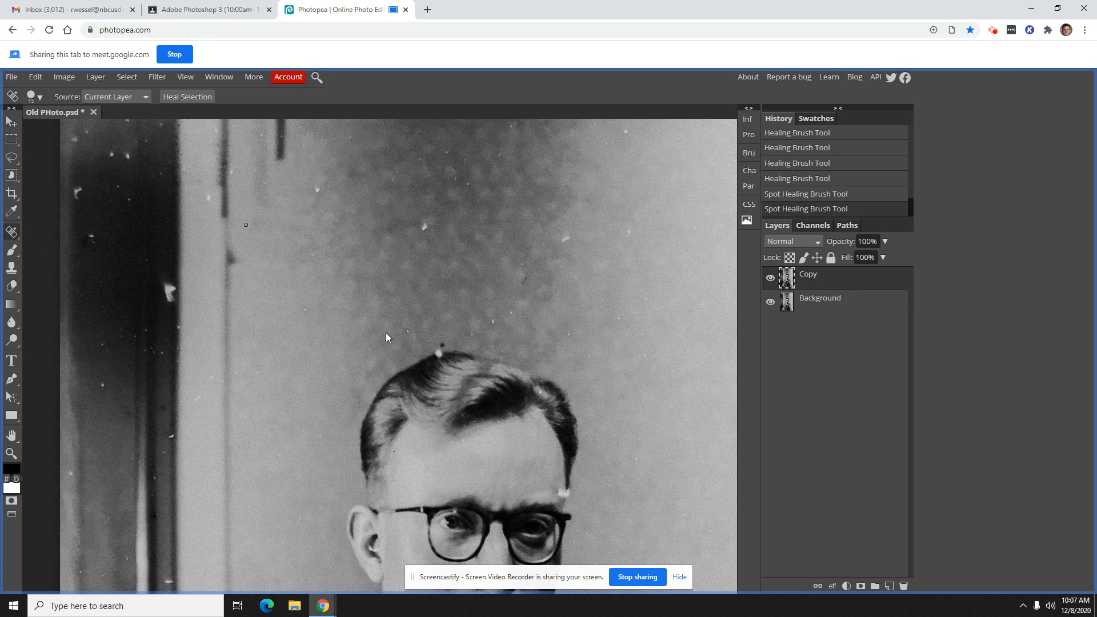
Step: Patch the small speck on the light wall beyond the hair with the Patch Tool, then clear the selection
click(11, 232)
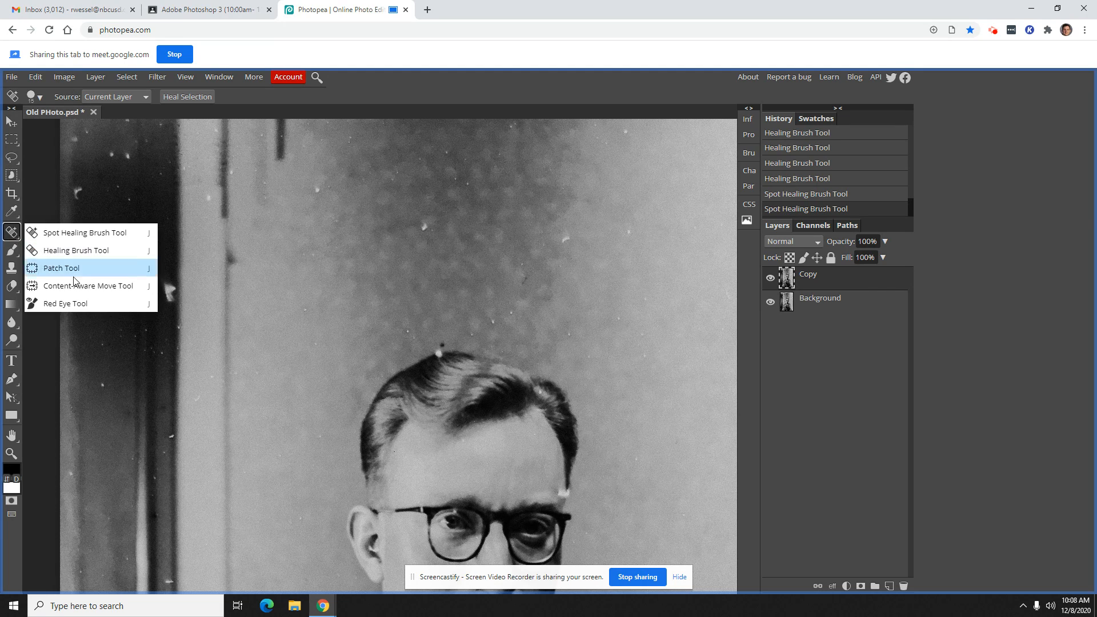
click(76, 268)
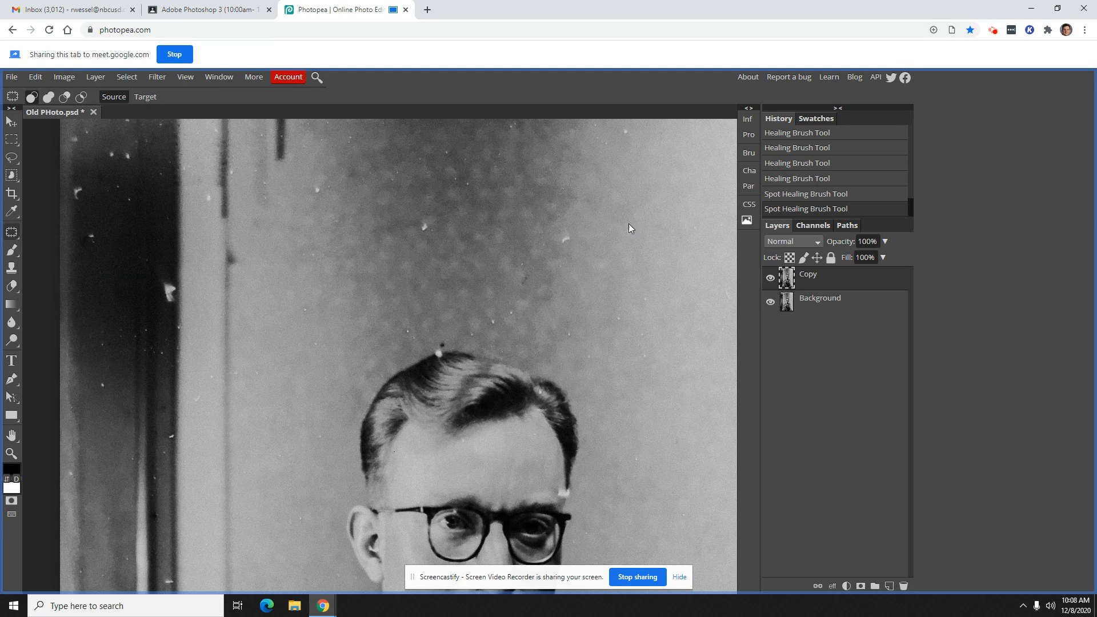
drag(632, 228, 629, 251)
key(ctrl+d)
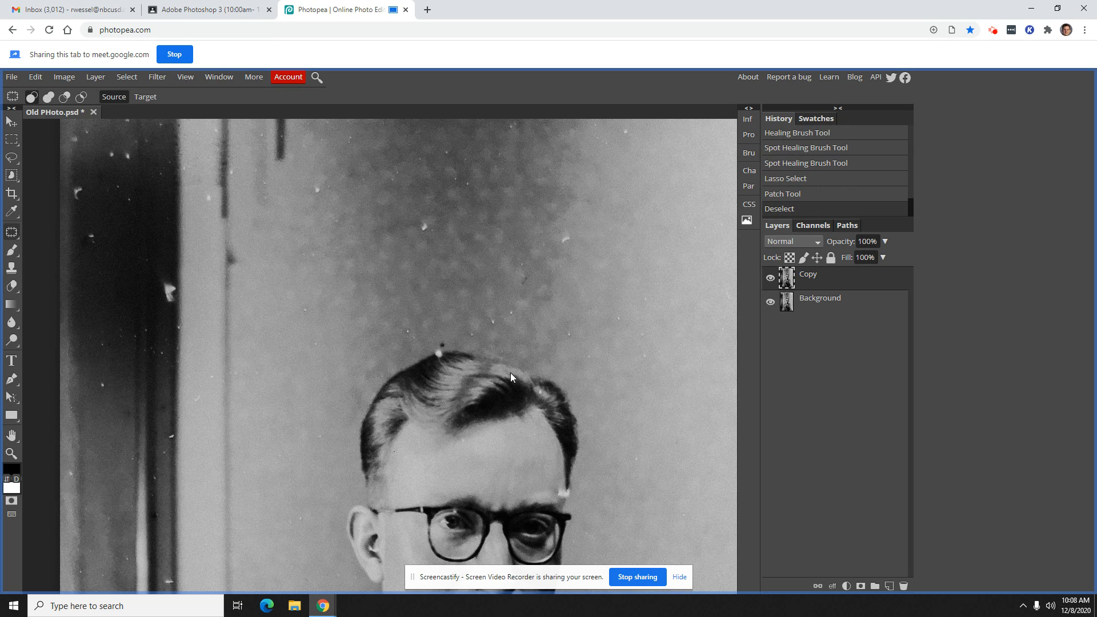
Step: Heal the large white mark on the edge of the dark door strip with the Healing Brush Tool
right_click(12, 232)
click(105, 252)
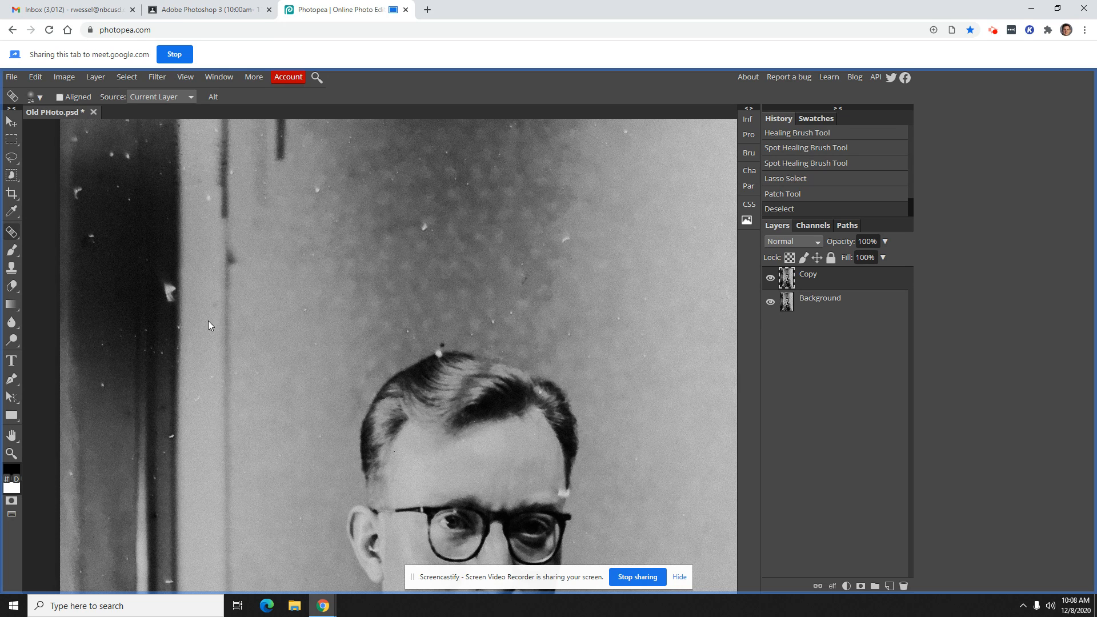
click(167, 282)
click(164, 286)
click(165, 286)
click(166, 286)
click(167, 286)
click(169, 283)
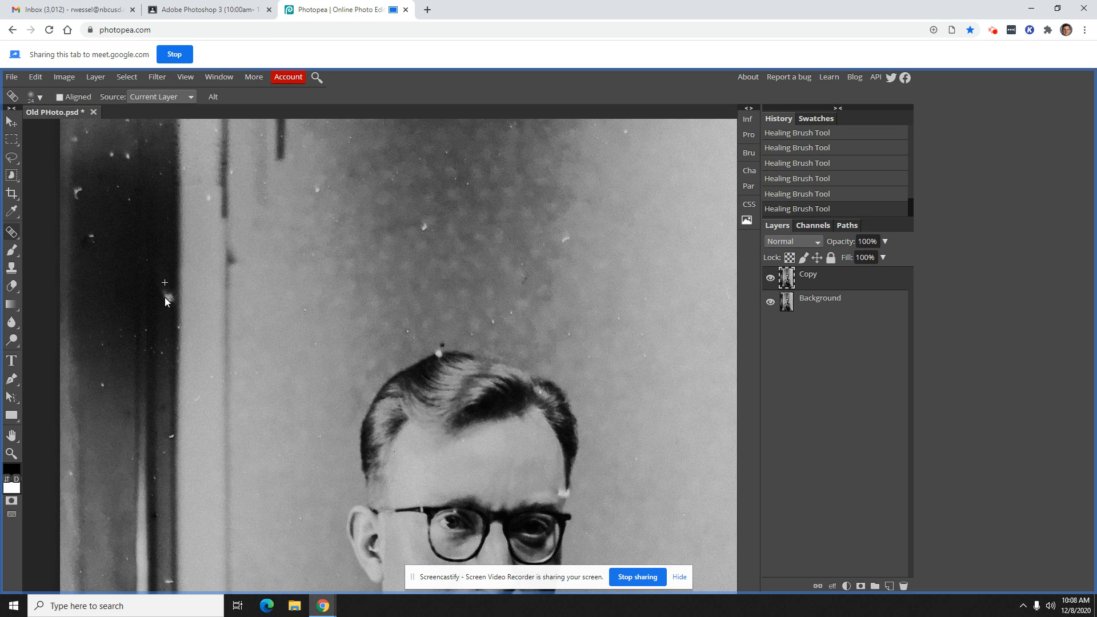
click(170, 297)
Step: Switch back to the Spot Healing Brush Tool and heal a spot on the patterned wall above the hair
click(12, 233)
click(37, 234)
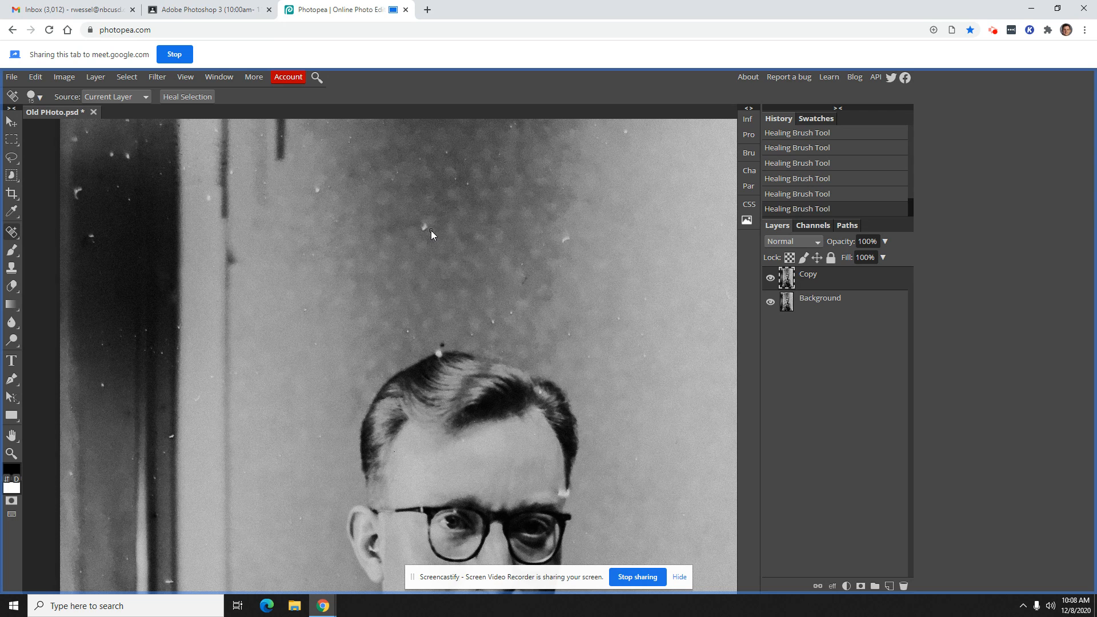
click(435, 257)
Step: Heal the white spot and the dark speck at the top of the man's hair with the Healing Brush Tool
right_click(9, 237)
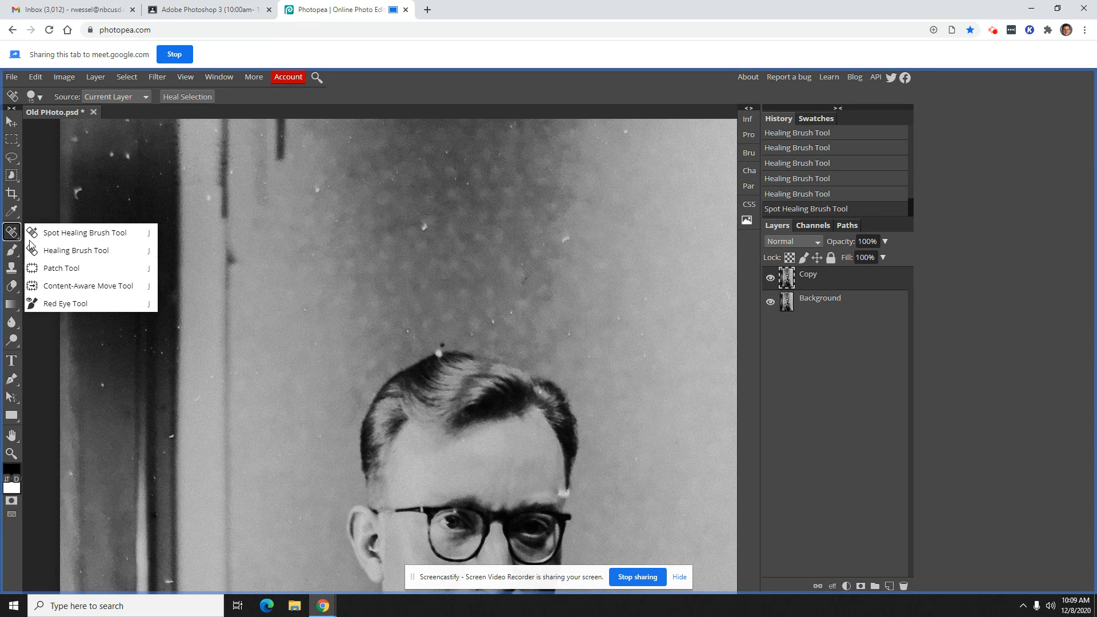
click(60, 251)
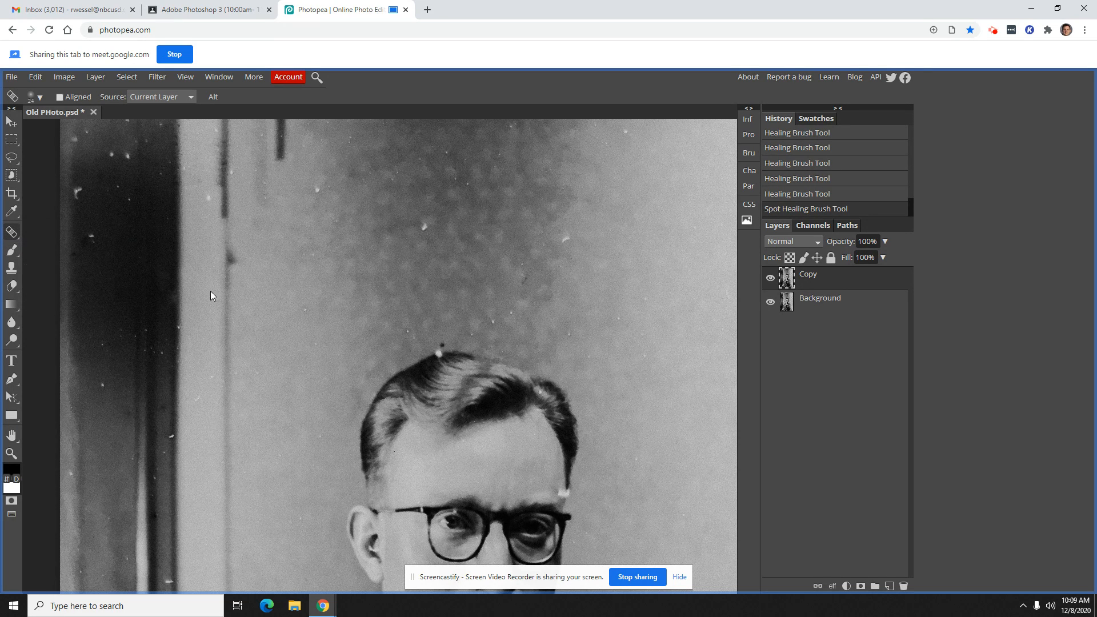
click(437, 354)
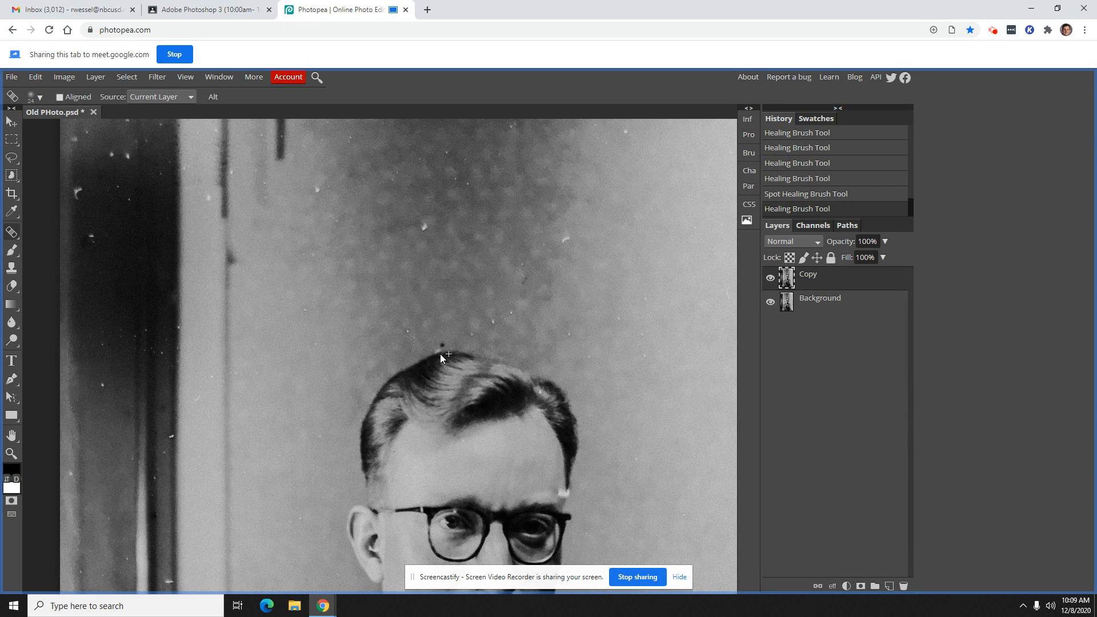
click(441, 356)
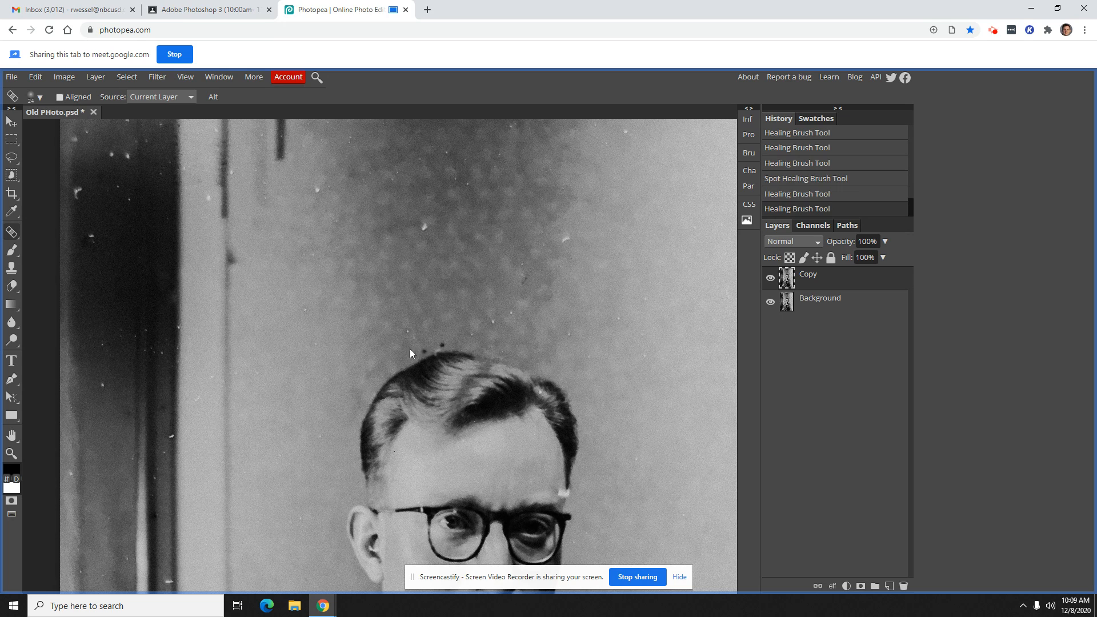
click(443, 344)
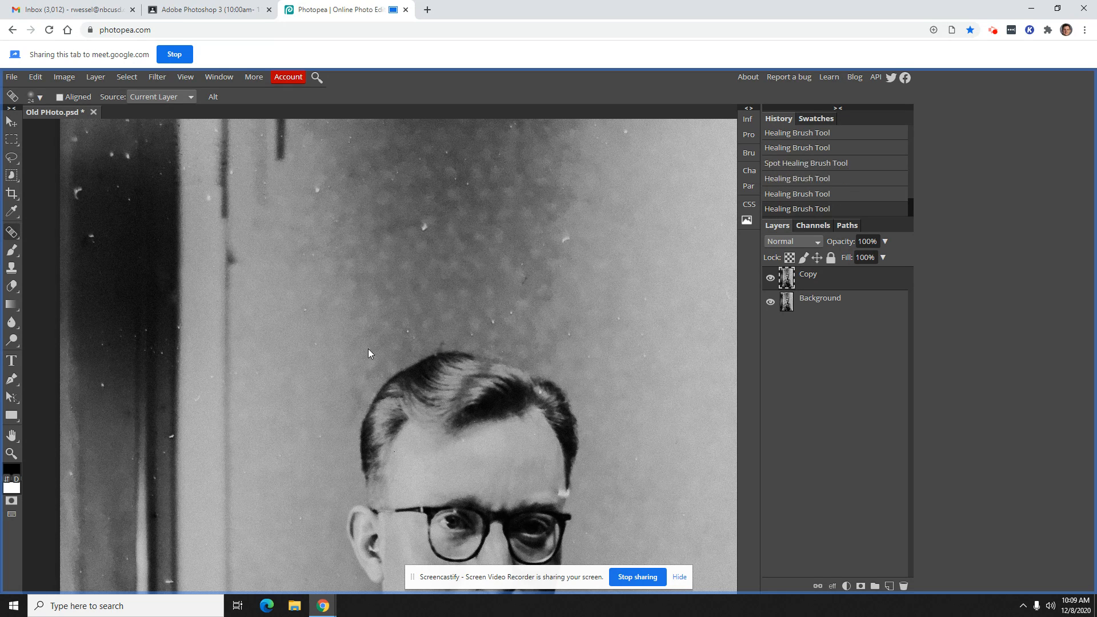
click(439, 350)
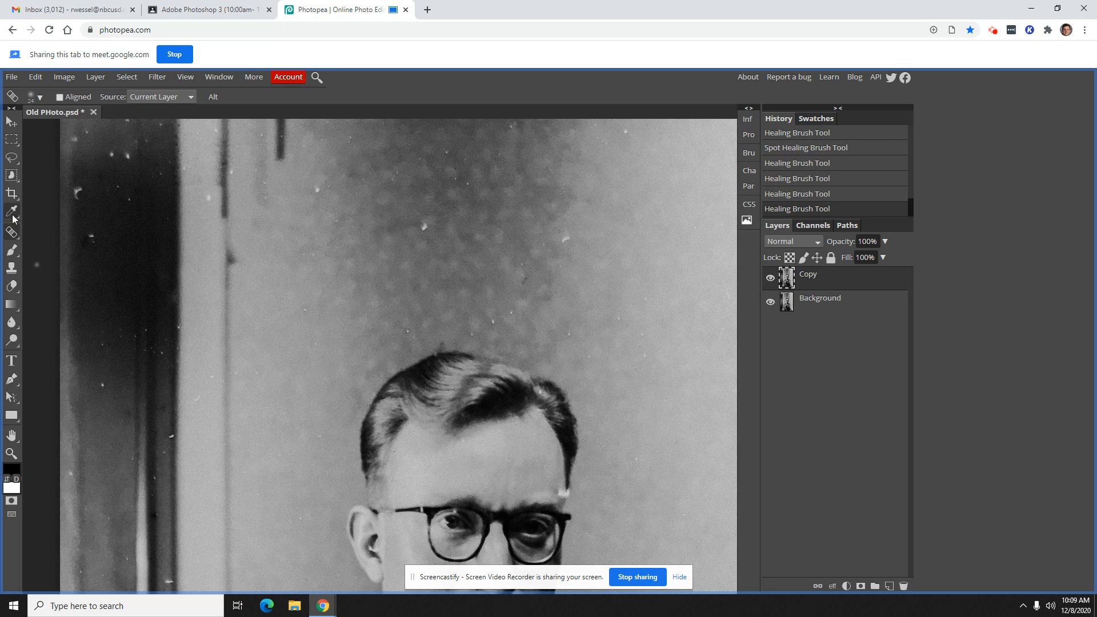
Step: Patch the remaining blemish along the top hairline with the Patch Tool and clear the selection
right_click(13, 237)
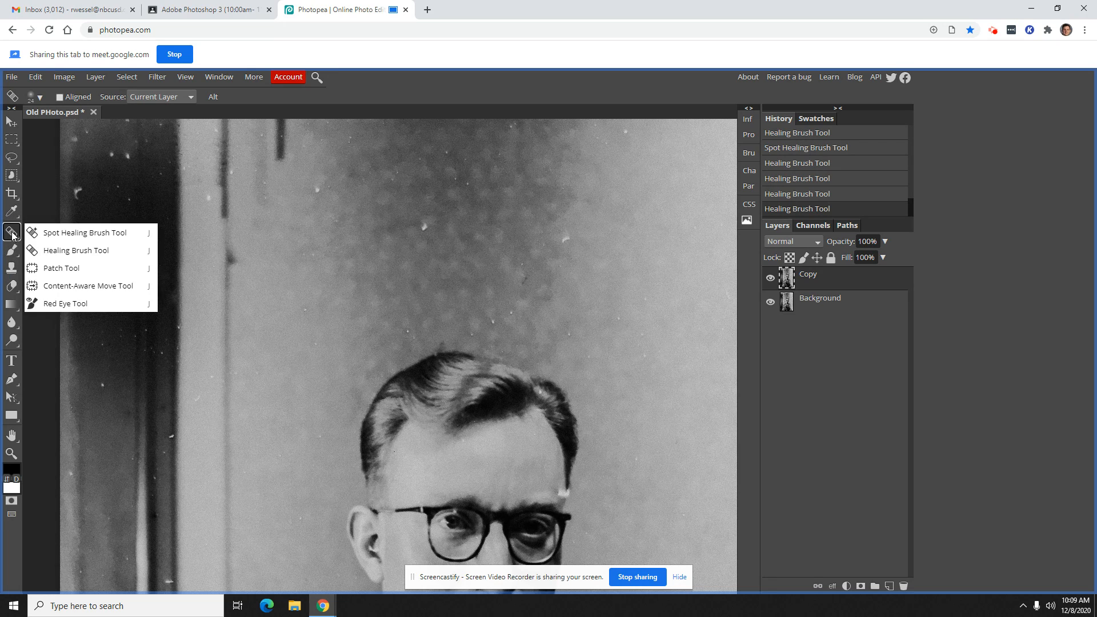
click(60, 267)
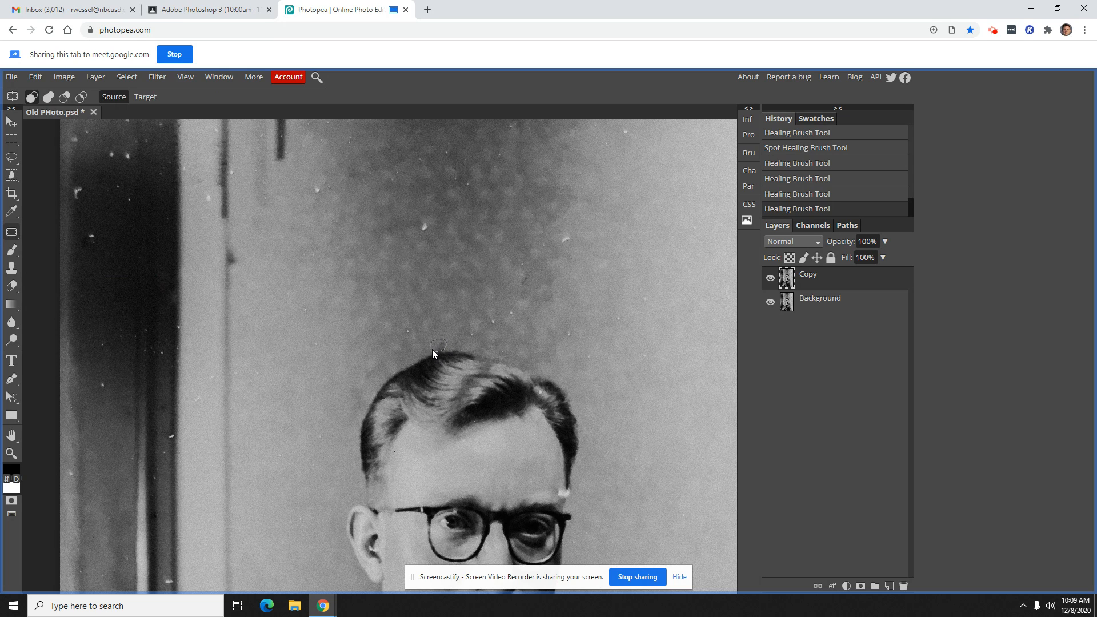
drag(435, 351, 456, 345)
key(ctrl+d)
Step: Inspect the whole portrait and compare it with the original by hiding and showing the Copy layer
scroll(358, 417, down, 6)
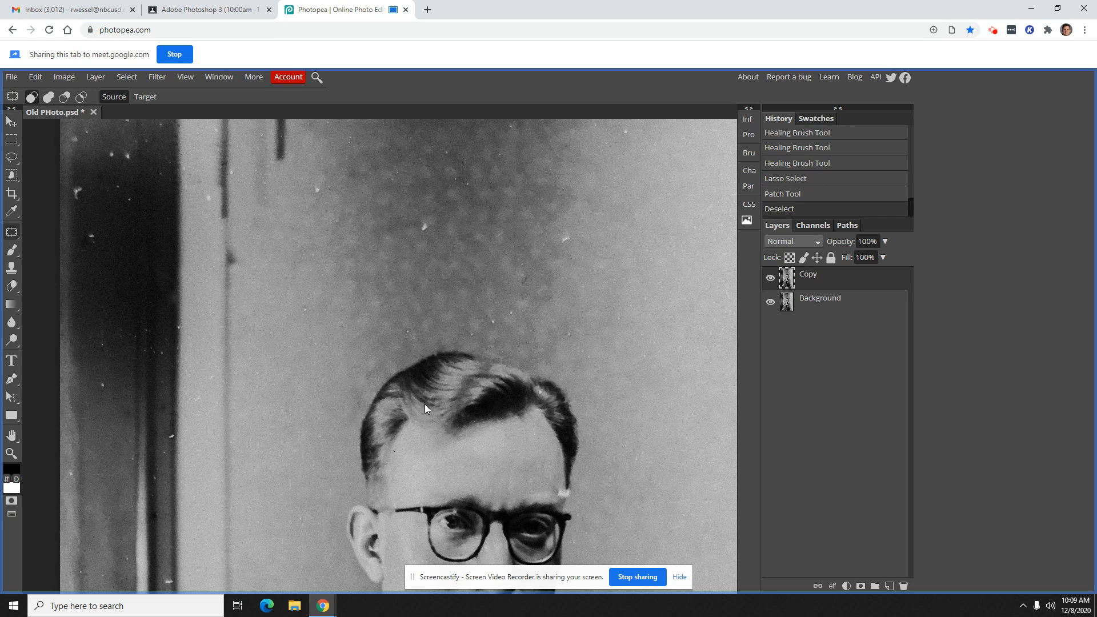
scroll(637, 341, down, 4)
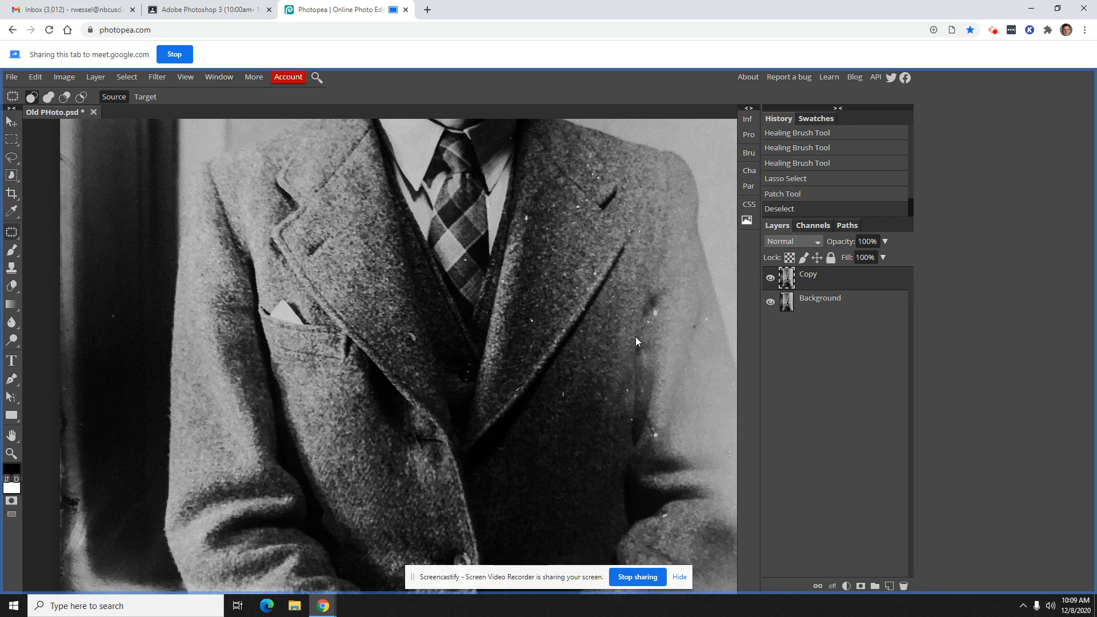
scroll(607, 345, down, 1)
scroll(555, 322, up, 7)
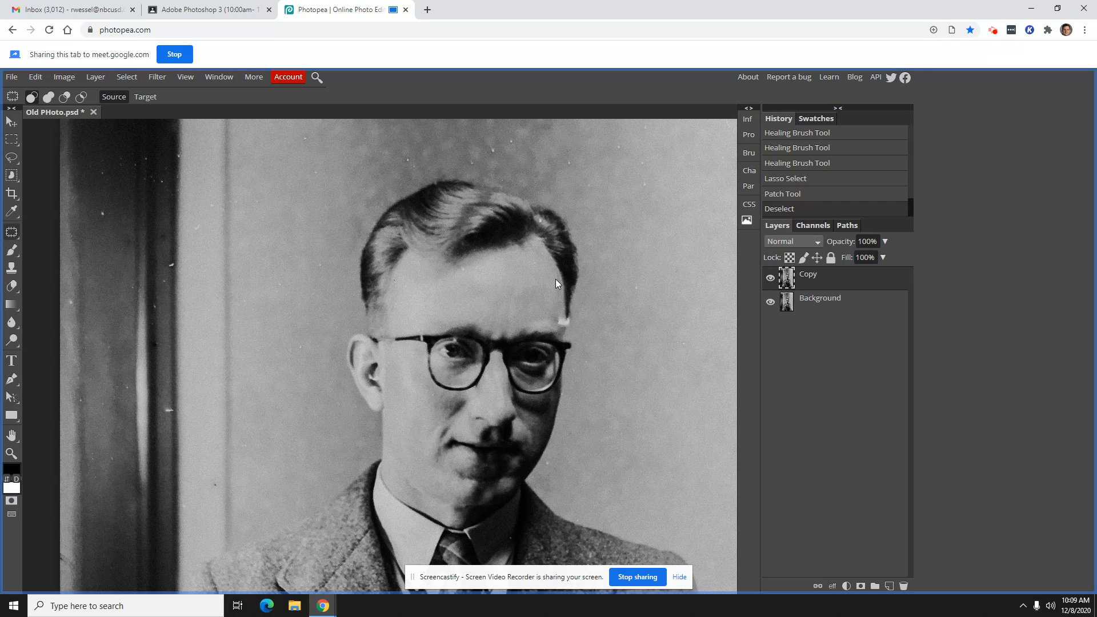
key(ctrl+minus)
key(ctrl+minus)
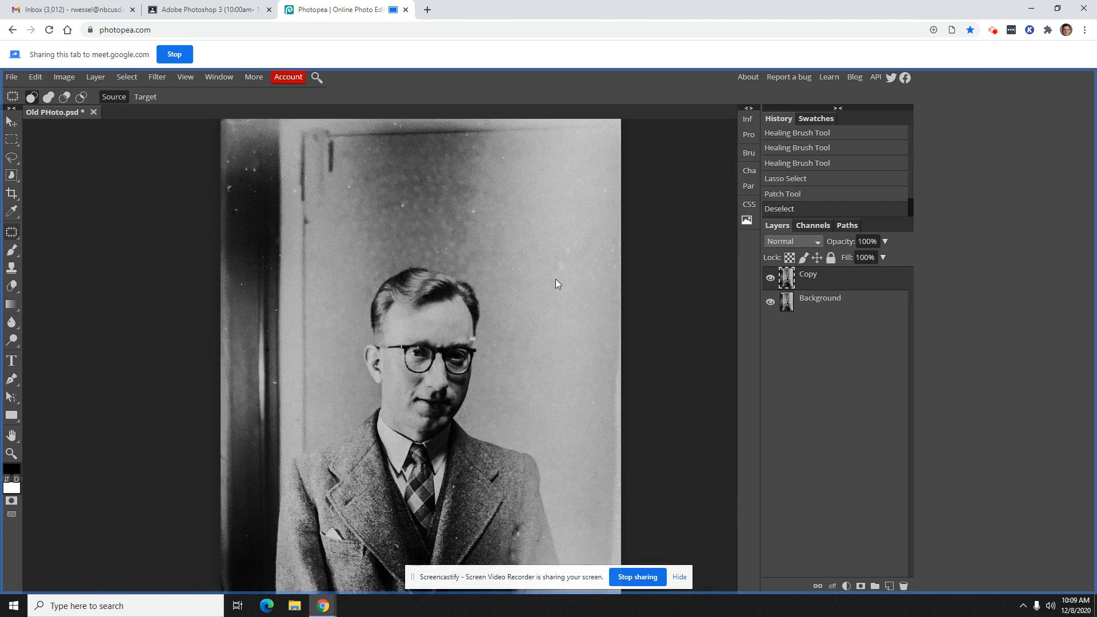
key(ctrl+minus)
key(ctrl+plus)
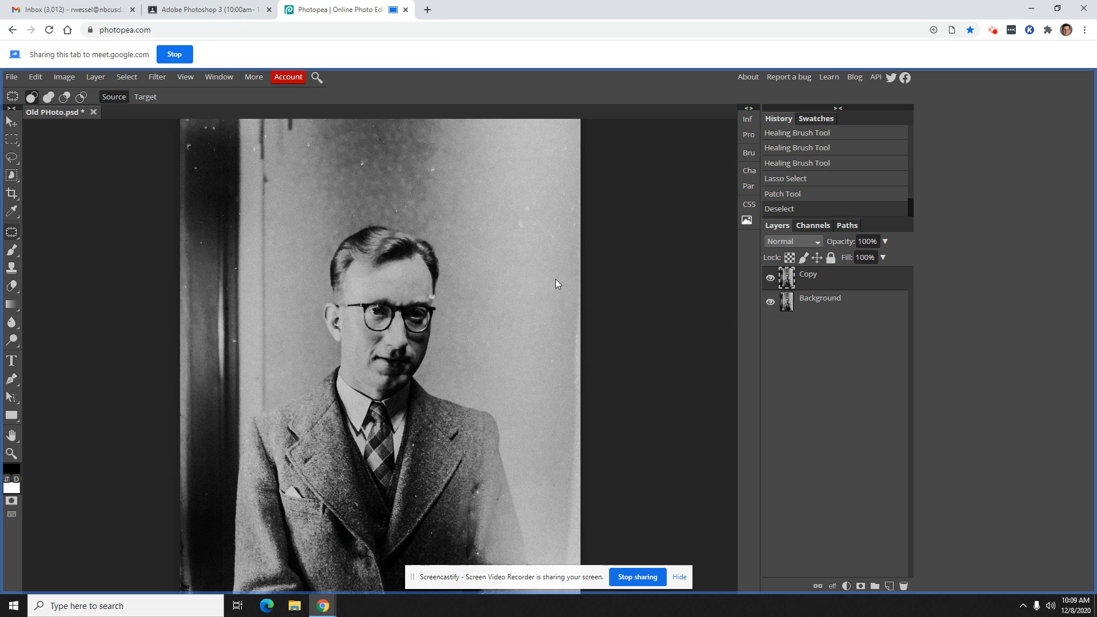
click(770, 279)
click(770, 279)
click(770, 279)
click(770, 280)
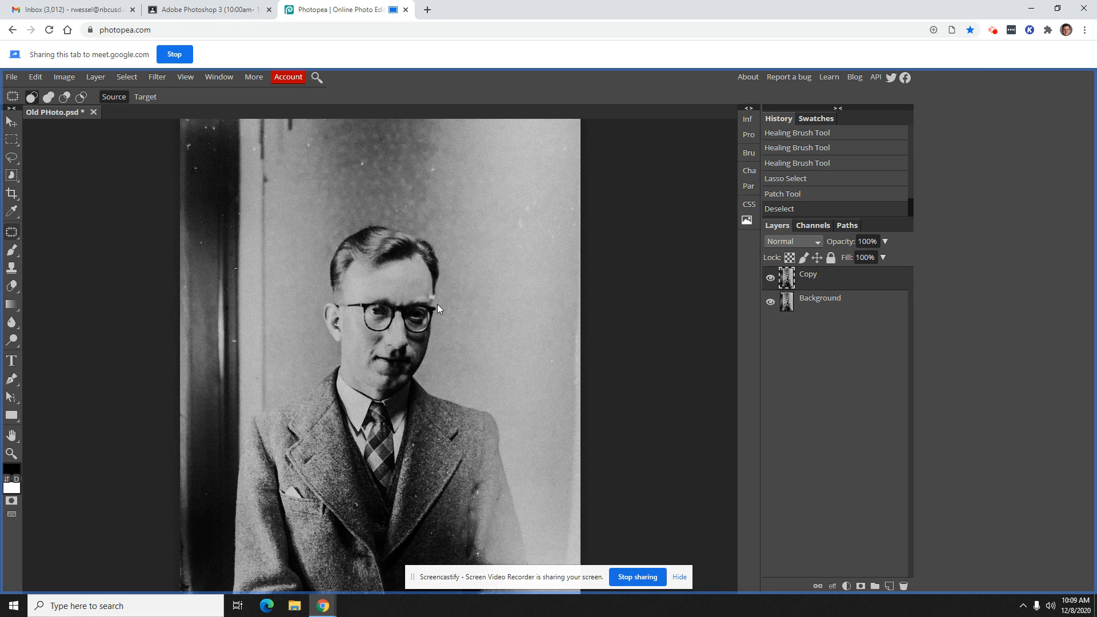